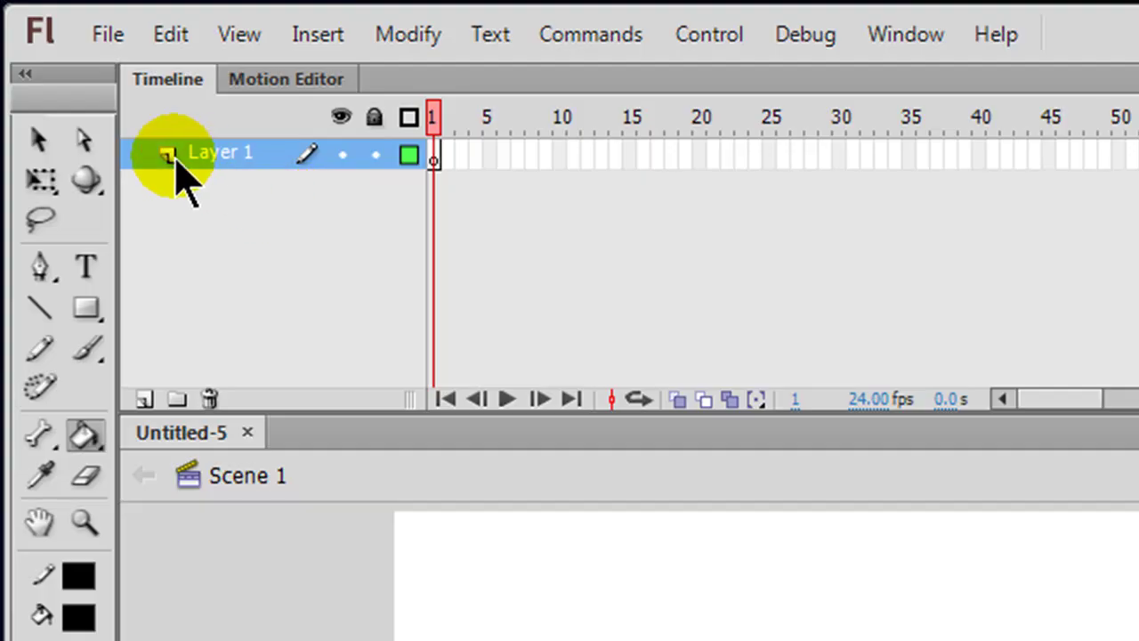
Step: Add two layers and rename Layer 1 to 'tree' and Layer 2 to 'lights'
left_click(144, 399)
left_click(144, 399)
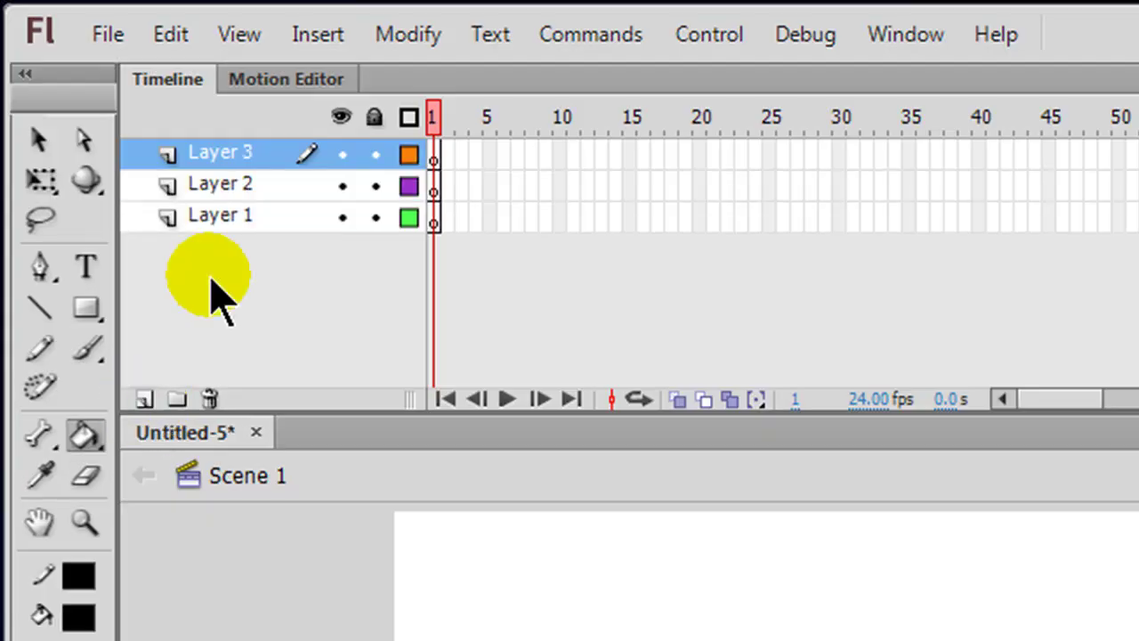
double_click(230, 217)
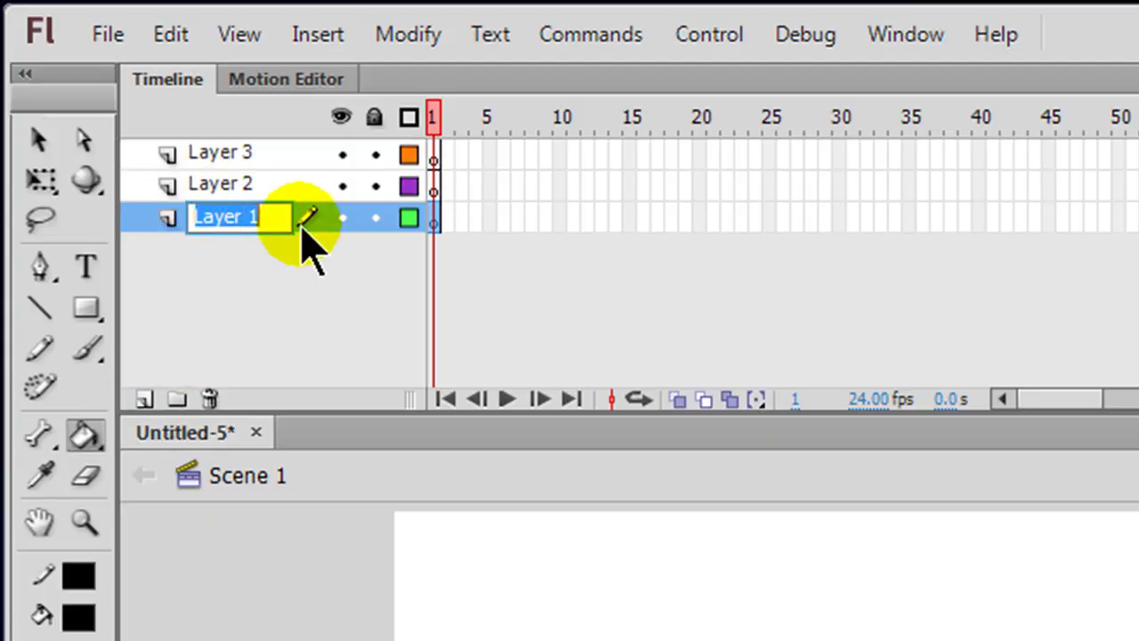
type("tree")
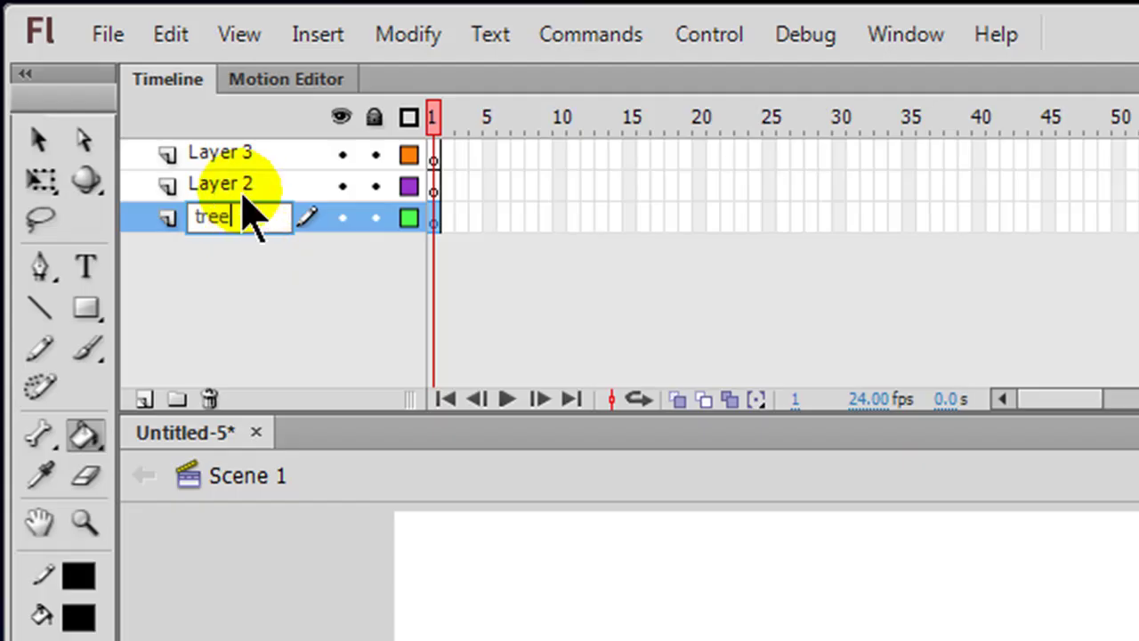
left_click(242, 189)
double_click(267, 185)
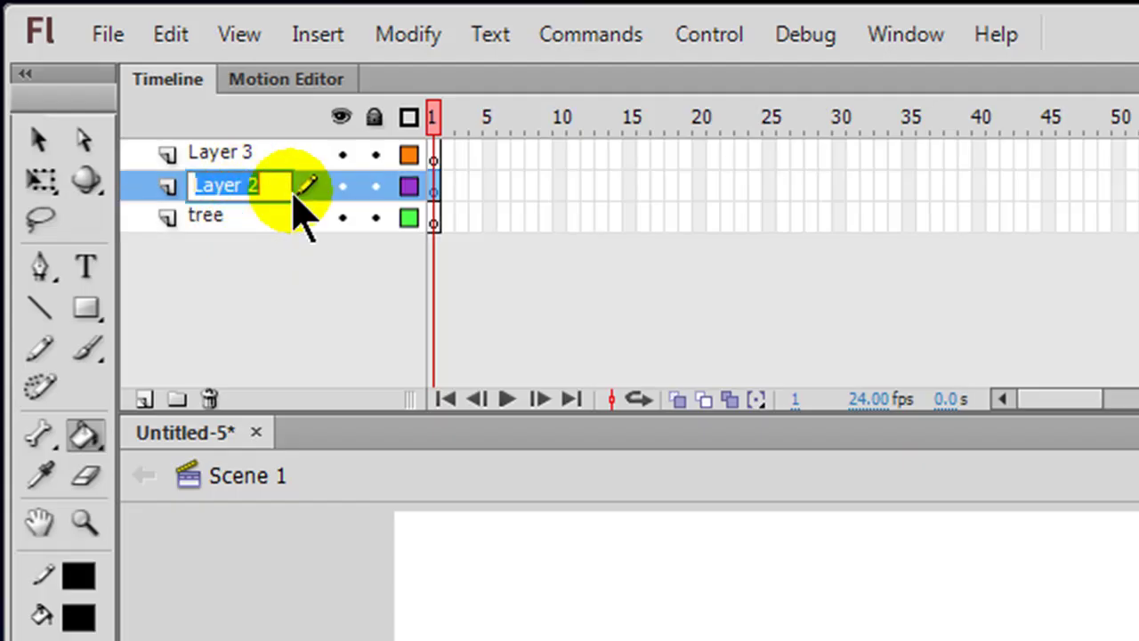
type("lights")
left_click(292, 192)
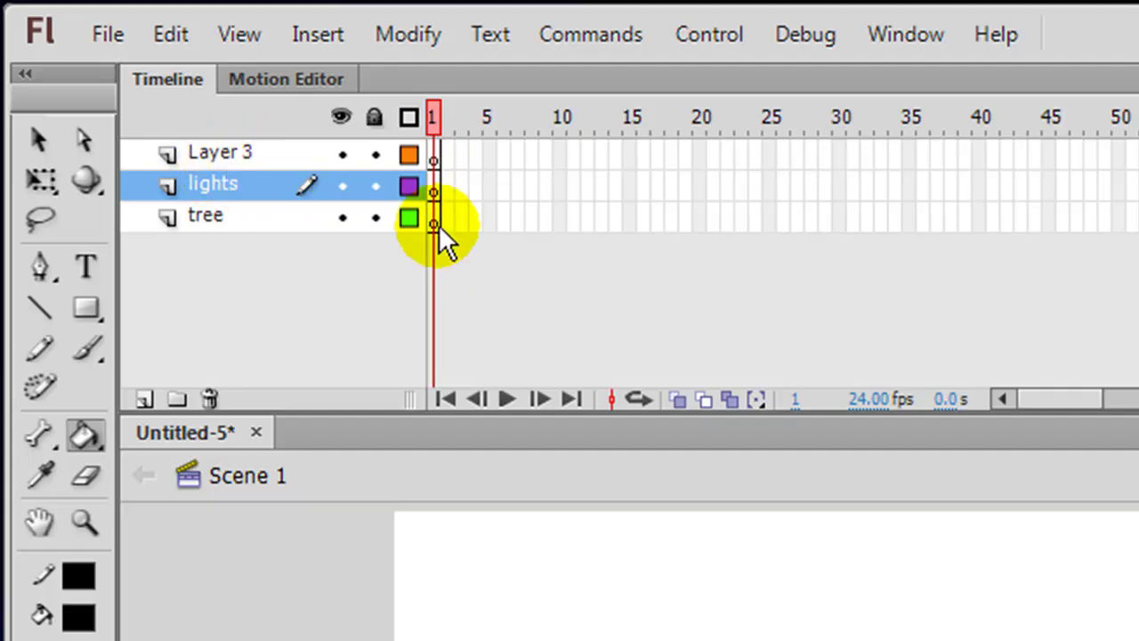
Step: Lock Layer 3 and the lights layer, then select frame 1 of the tree layer
left_click(375, 154)
left_click(374, 185)
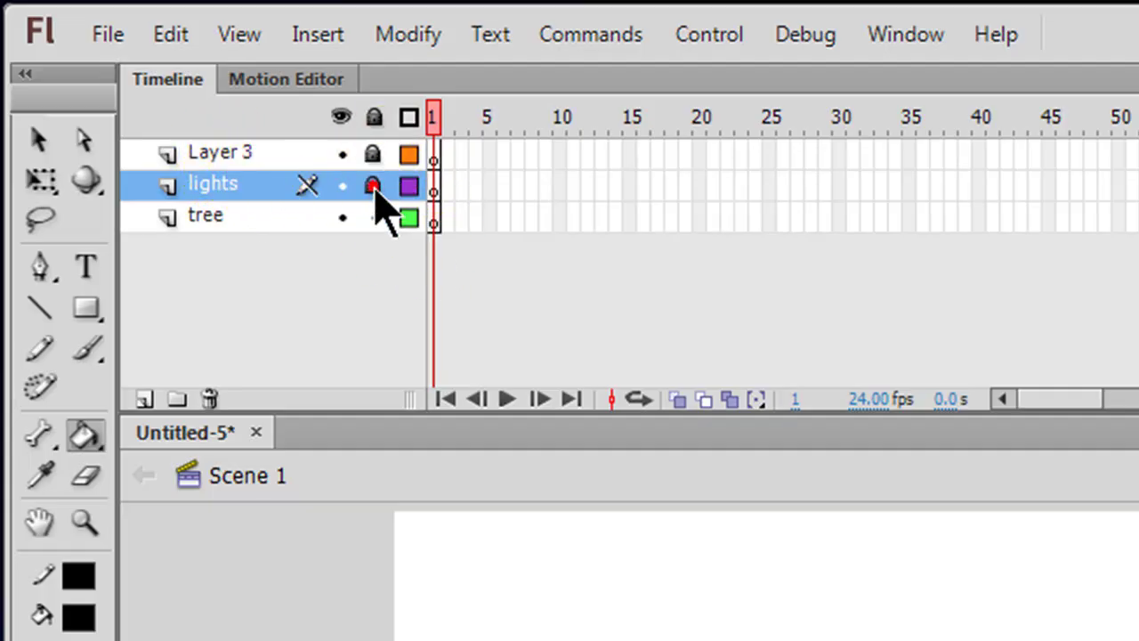
left_click(432, 225)
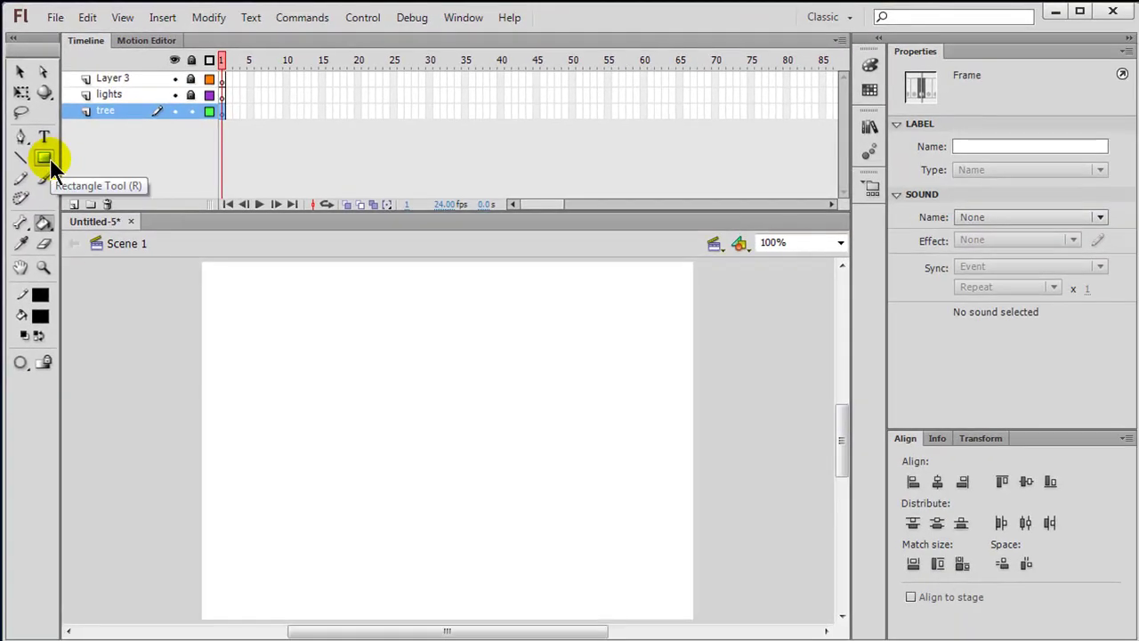
Step: Set the fill colour to dark green and give the Rectangle tool a 3.00 stroke
left_click(49, 357)
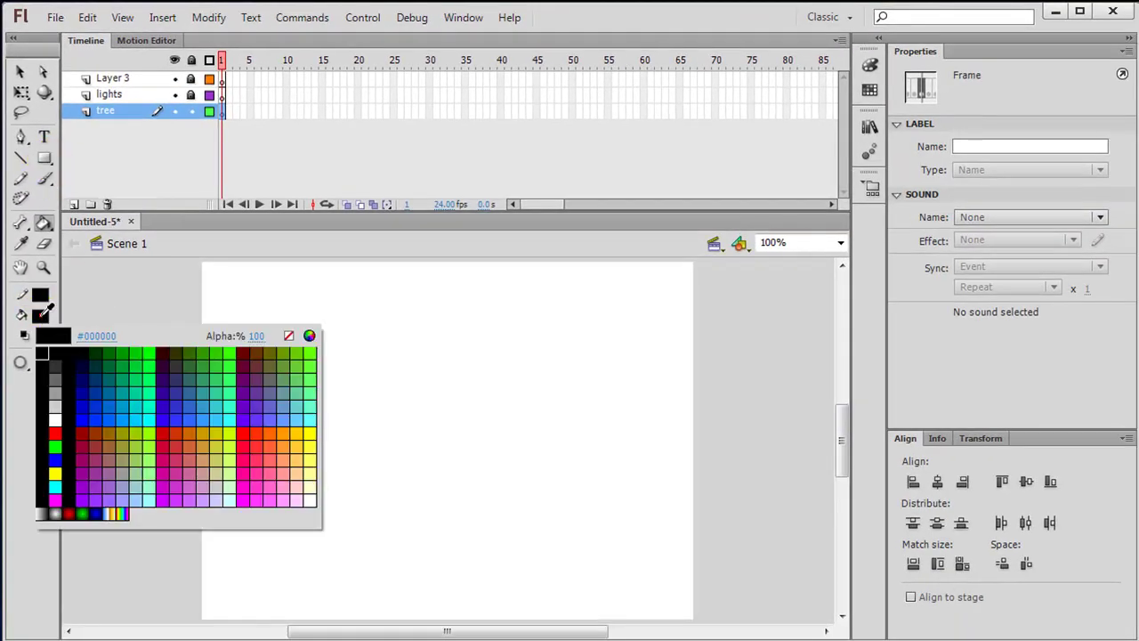
left_click(109, 349)
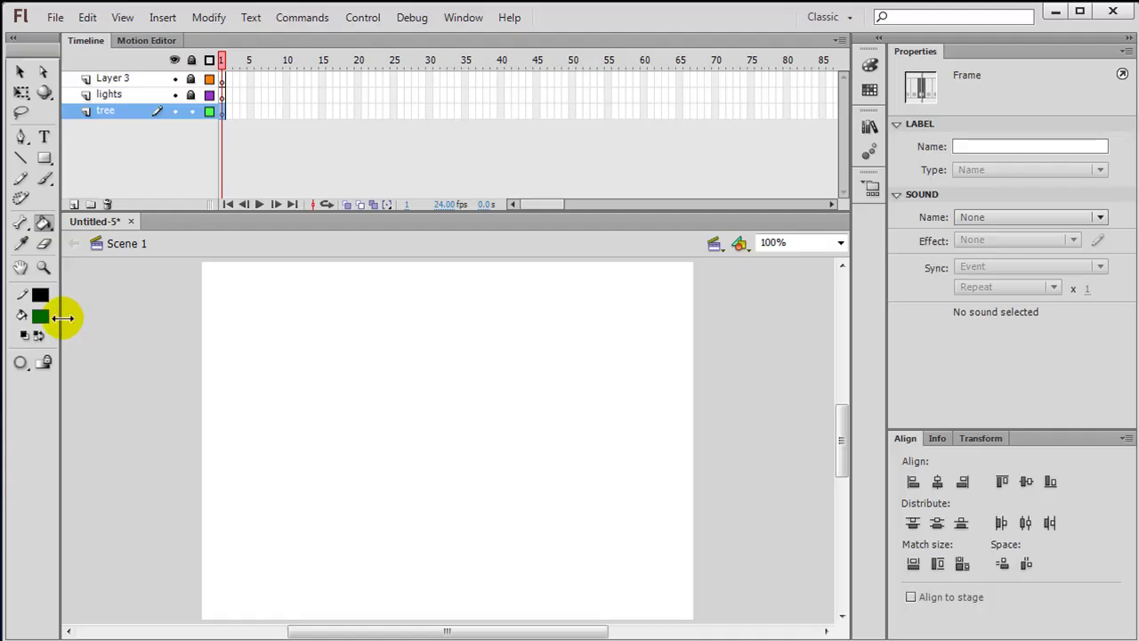
left_click(47, 157)
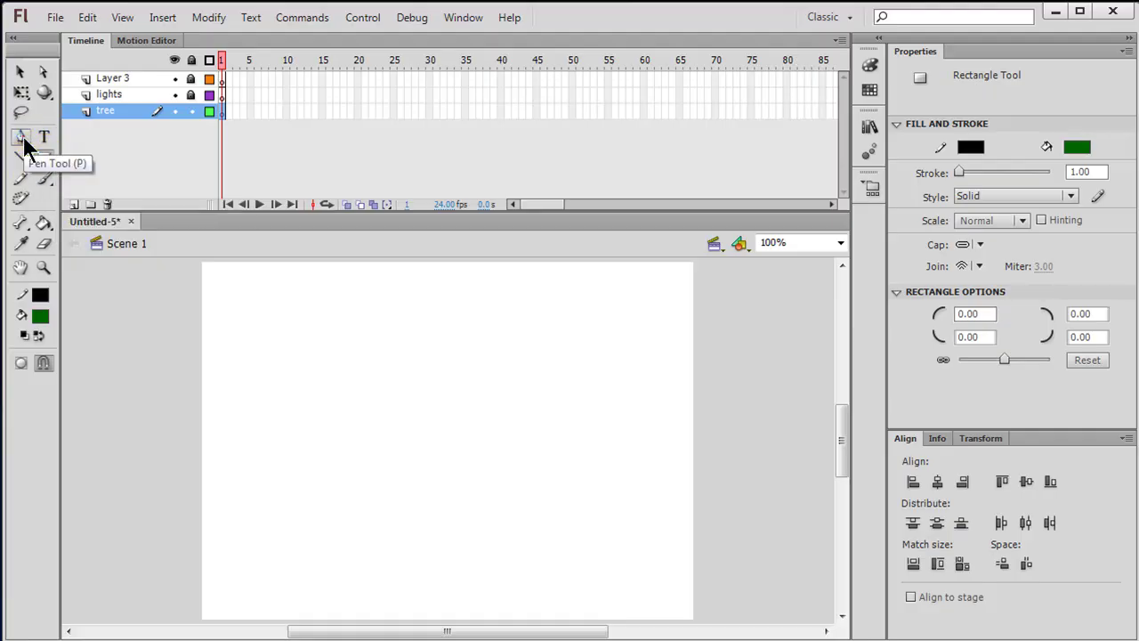
left_click(1099, 171)
type("3")
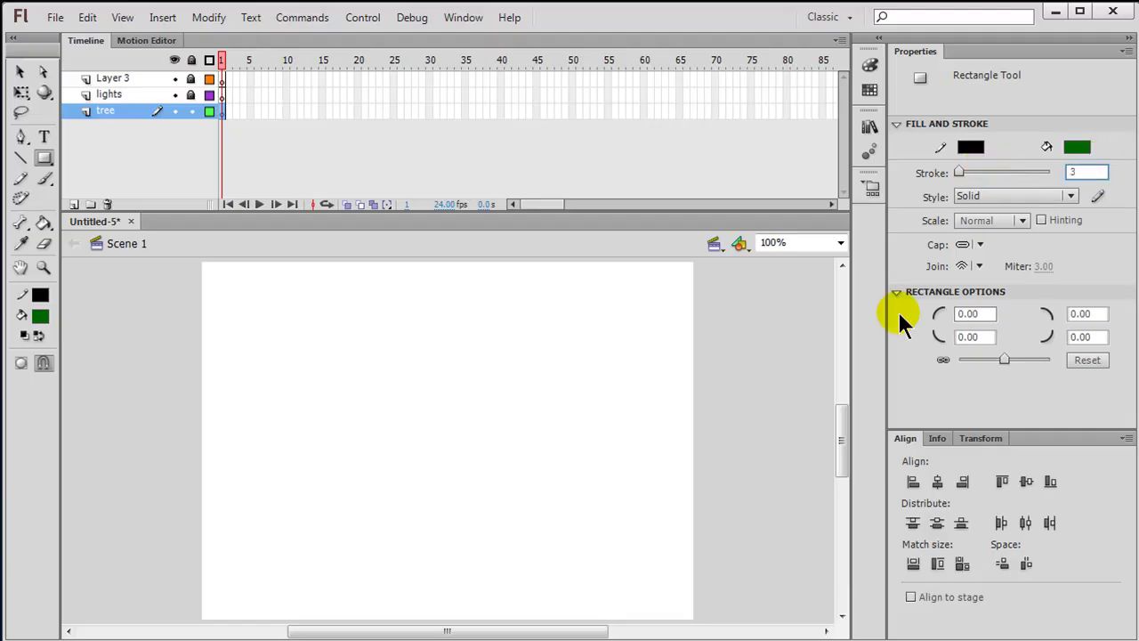
left_click(368, 534)
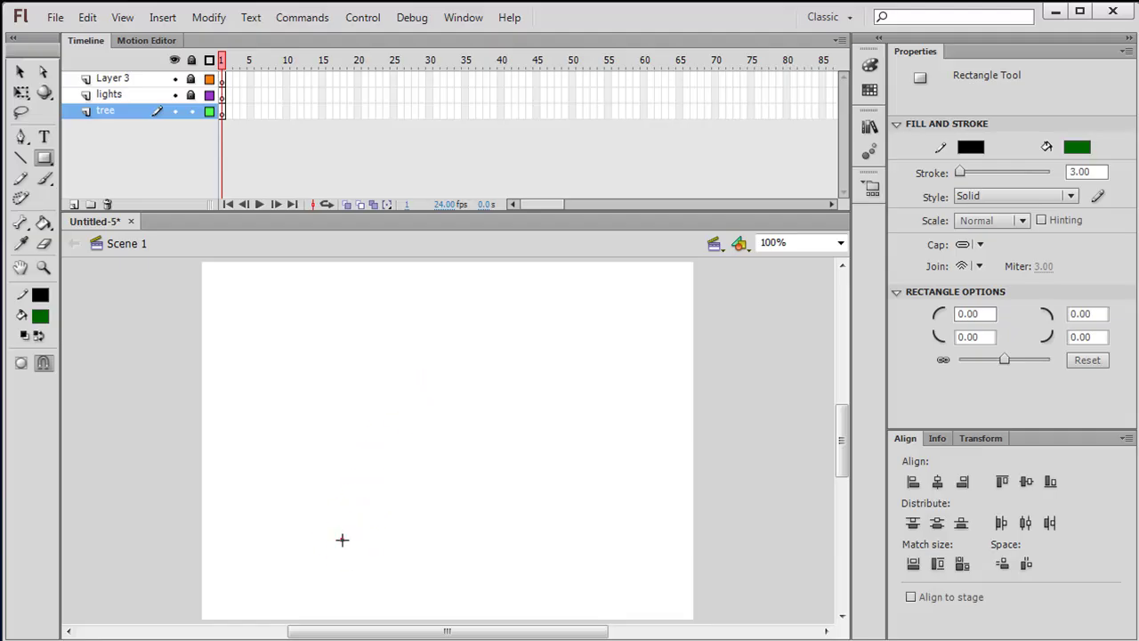
Step: With the Pen tool, trace a closed outline of a triangular tree top on a narrow trunk
left_click(22, 139)
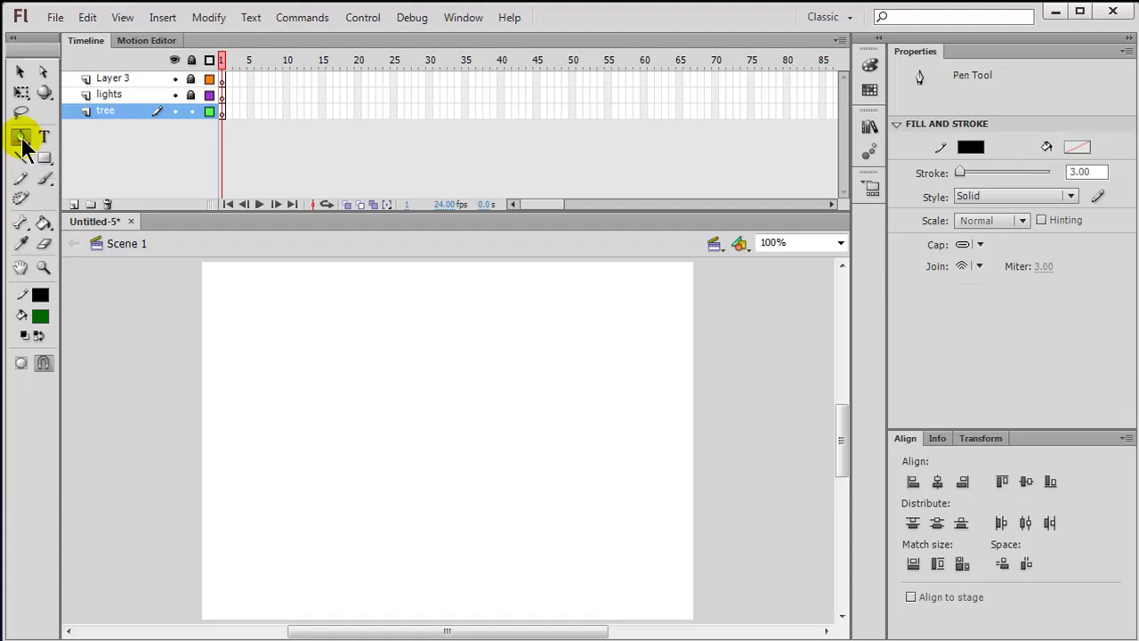
left_click(365, 525)
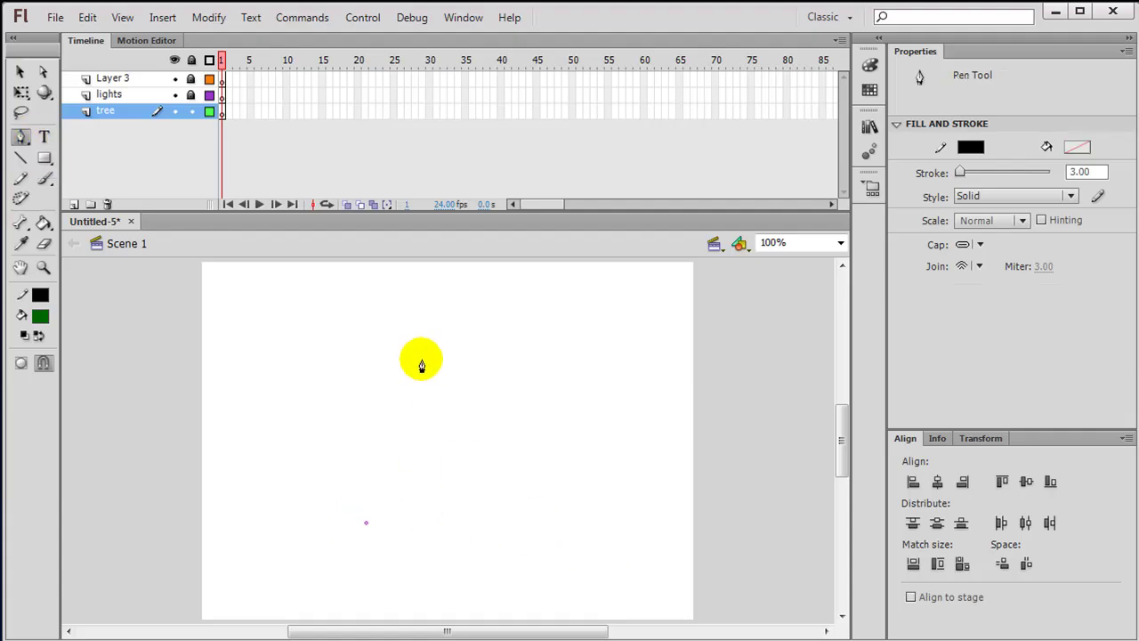
left_click(434, 356)
left_click(486, 525)
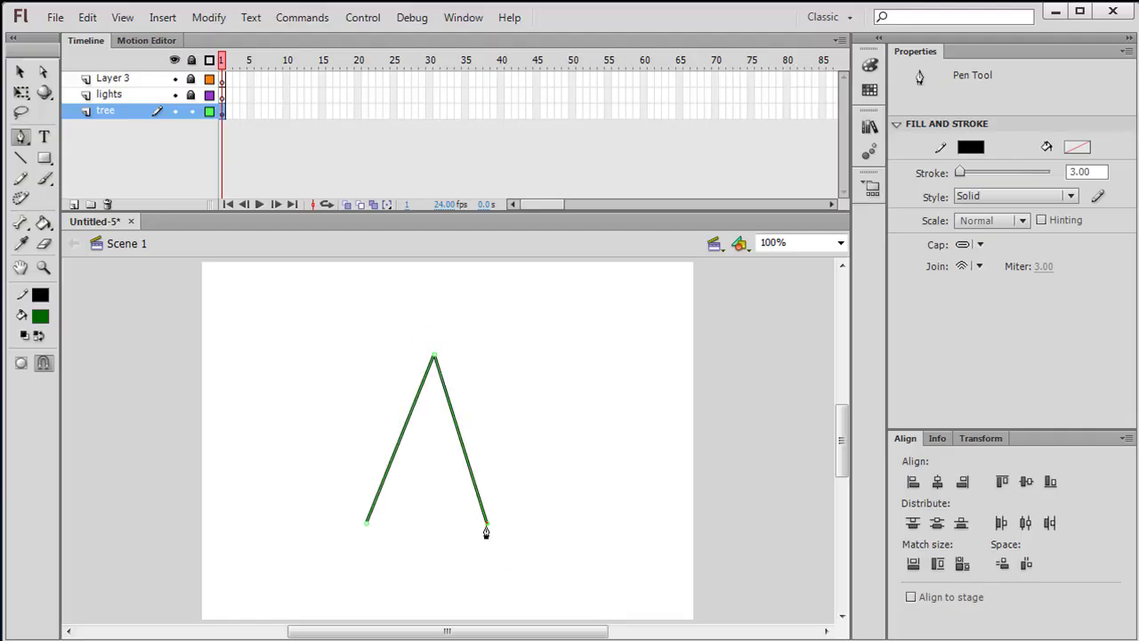
left_click(436, 523)
left_click(436, 564)
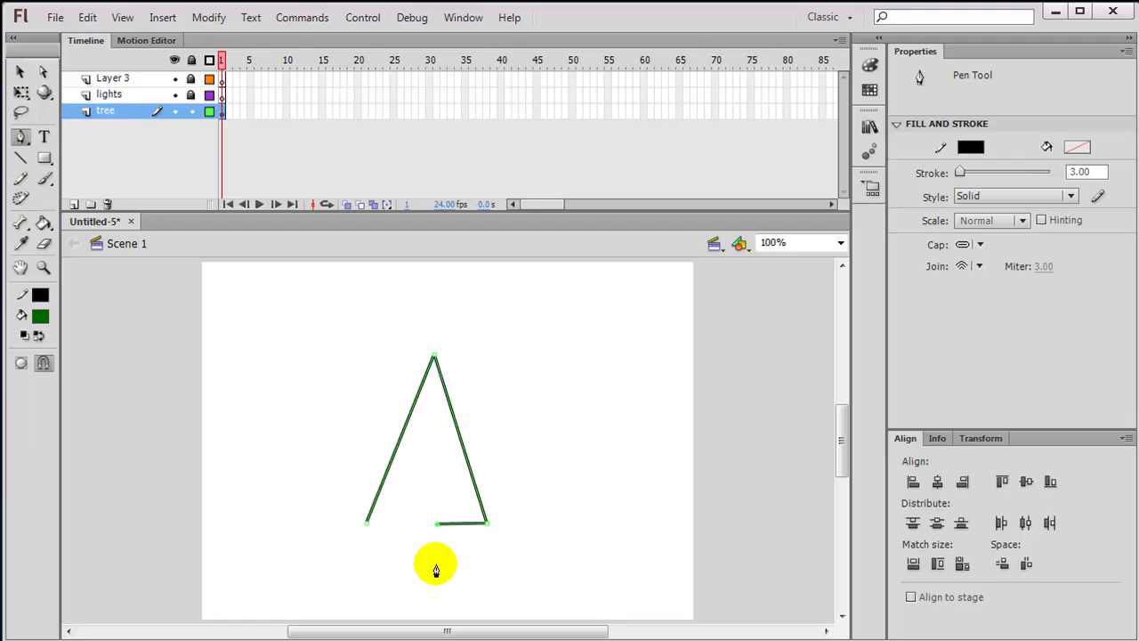
left_click(415, 564)
left_click(415, 524)
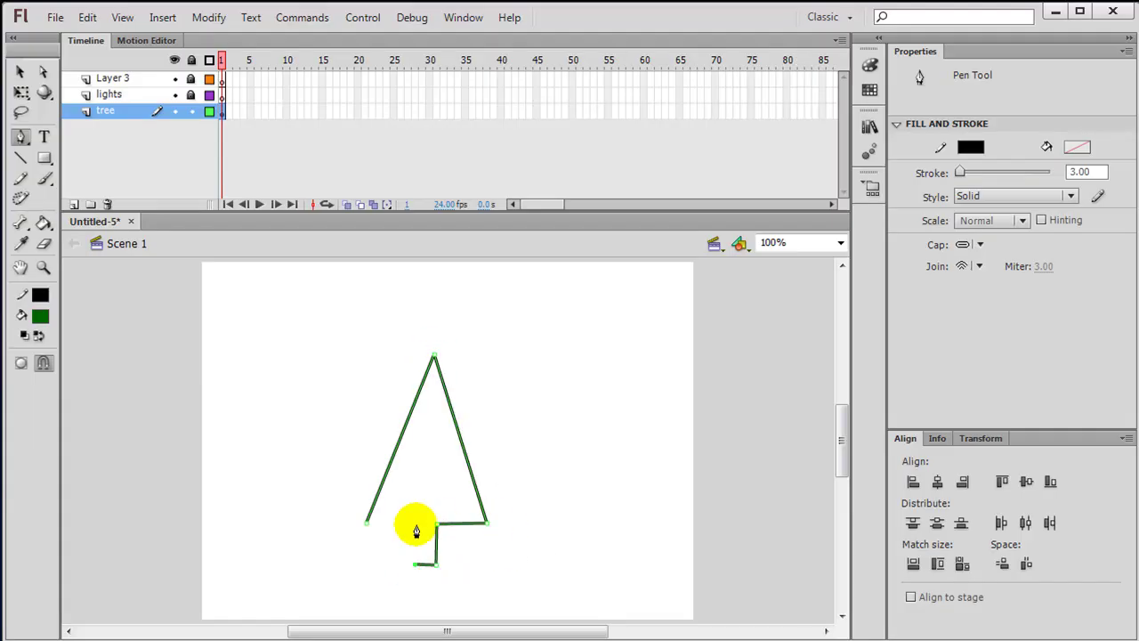
left_click(367, 525)
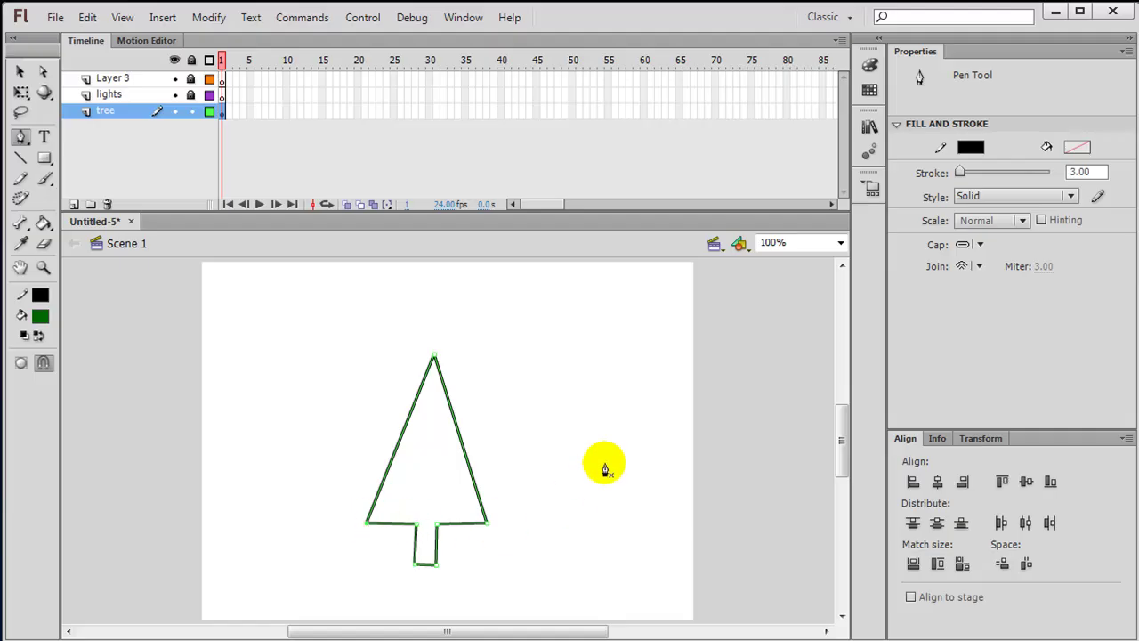
left_click(18, 70)
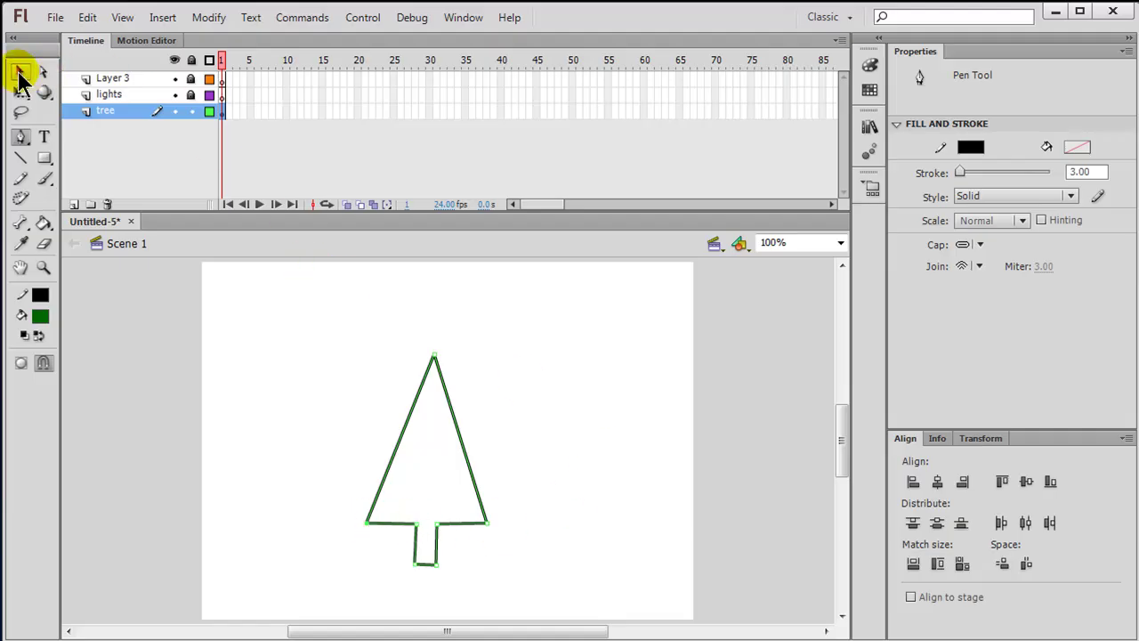
Step: Nudge the trunk's bottom-left corner and drag the sloping edges into inward curves
left_click(436, 564)
left_click(492, 503)
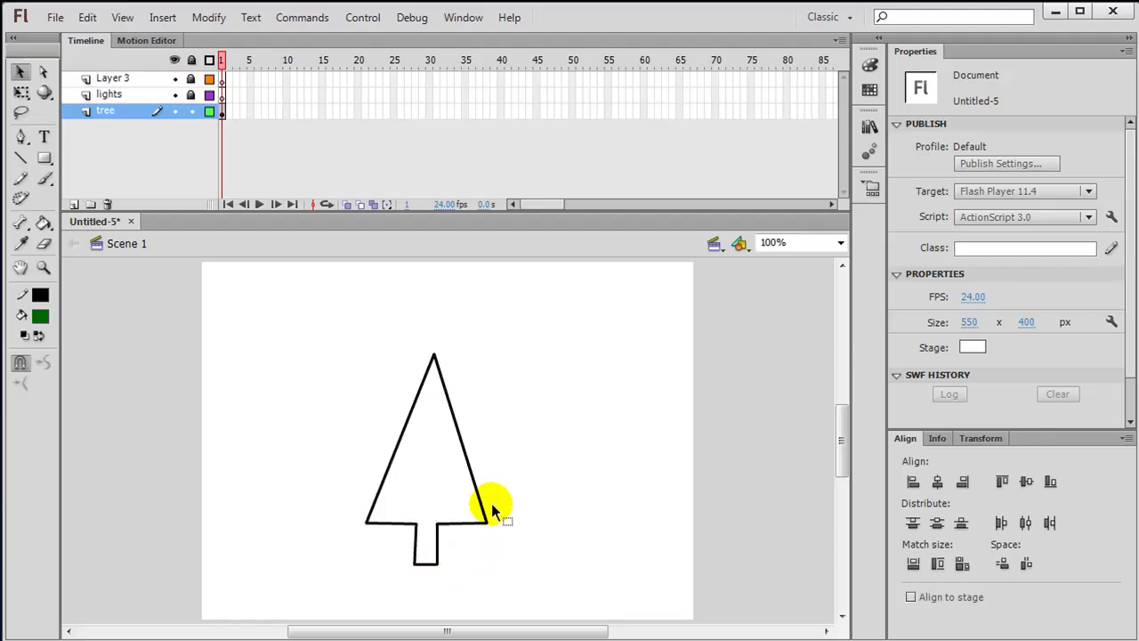
left_click_drag(415, 565, 417, 563)
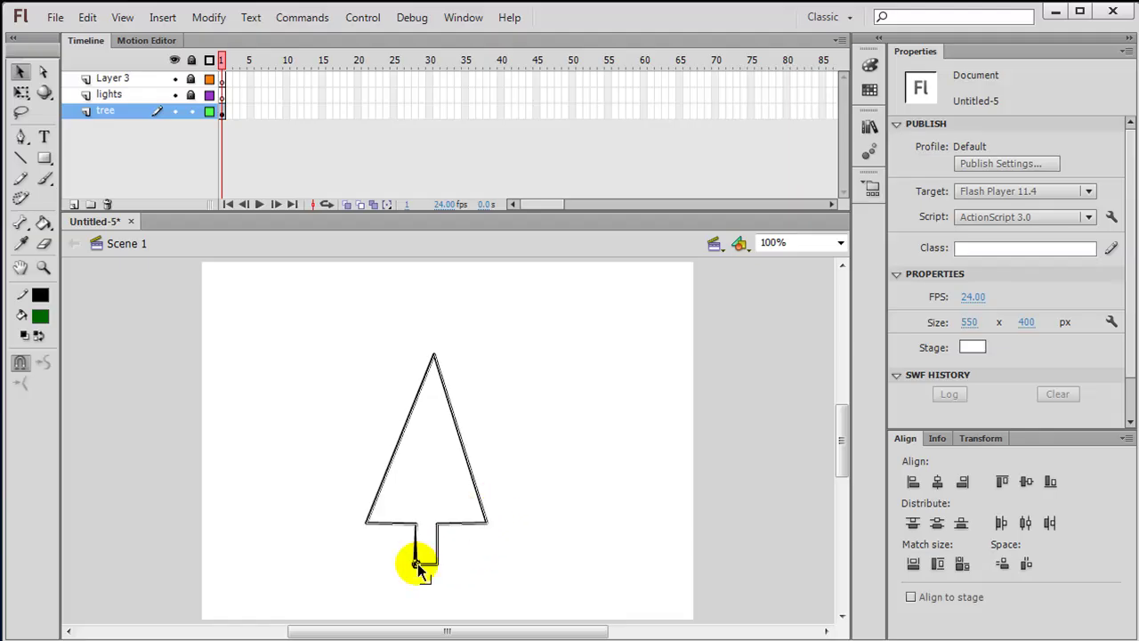
left_click_drag(453, 428, 411, 436)
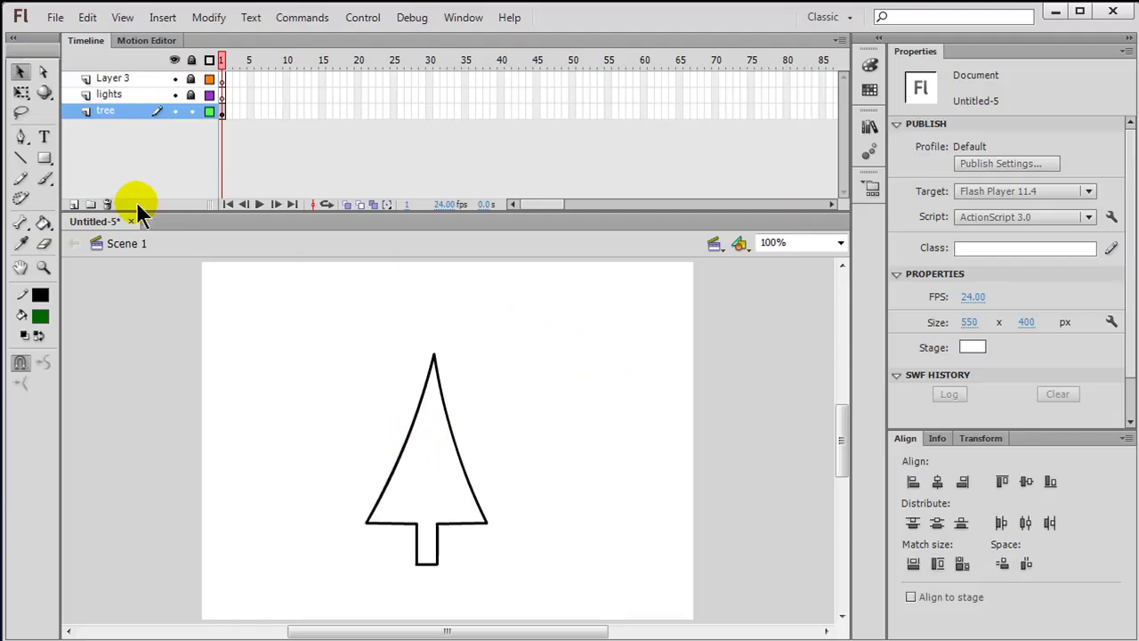
Step: Scale the tree outline up with Free Transform to about 229 by 369 px
left_click(21, 92)
left_click_drag(307, 308, 503, 563)
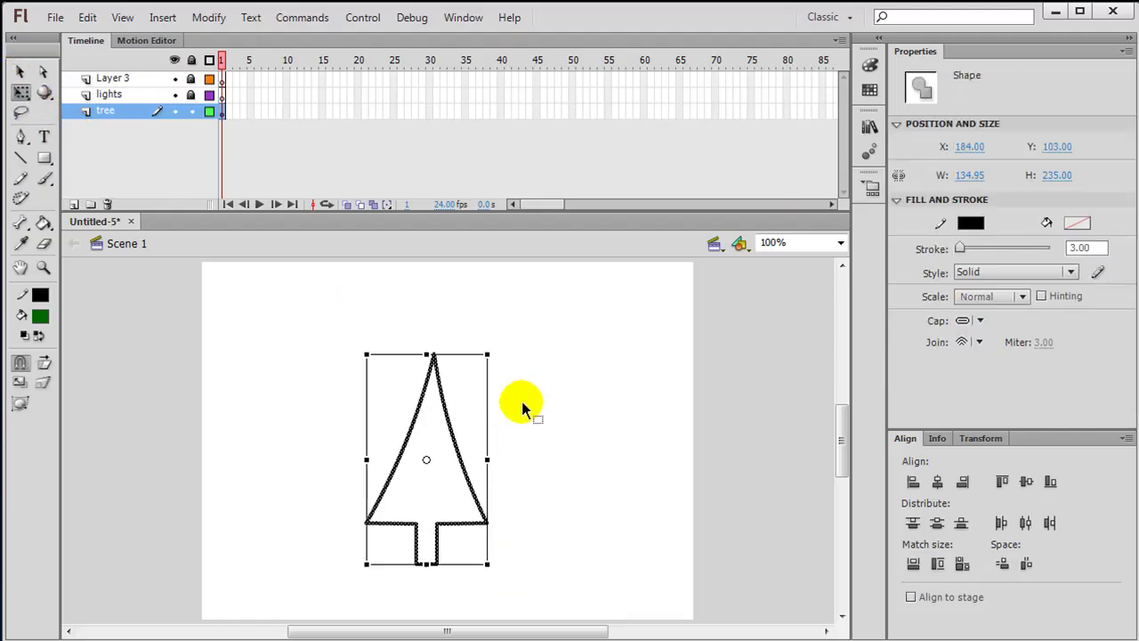
left_click_drag(487, 353, 550, 283)
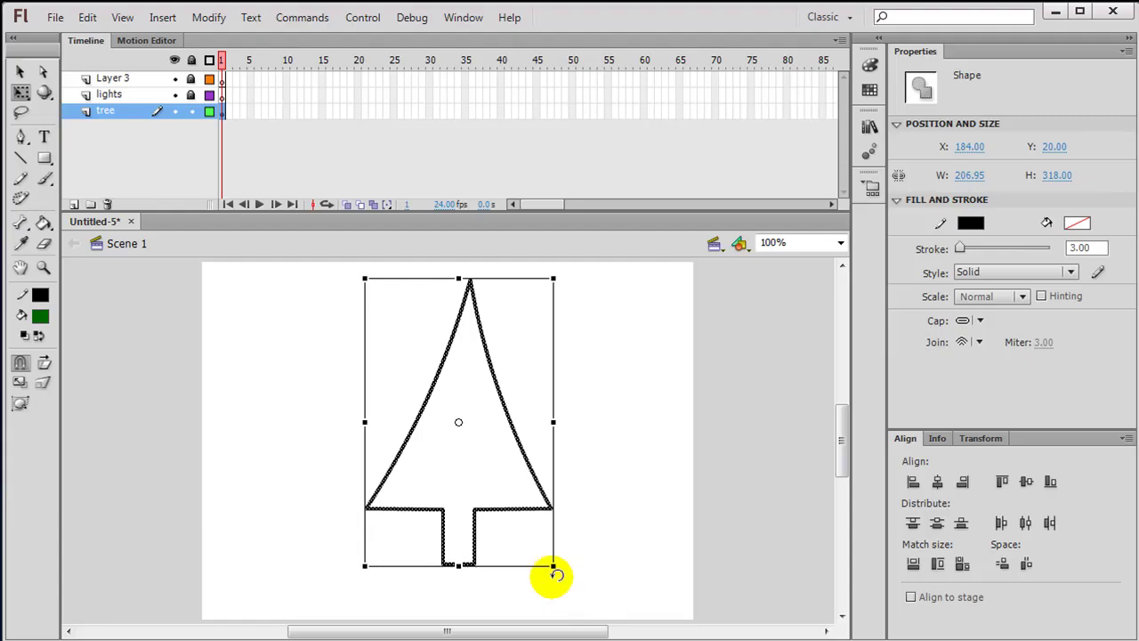
left_click_drag(552, 565, 572, 614)
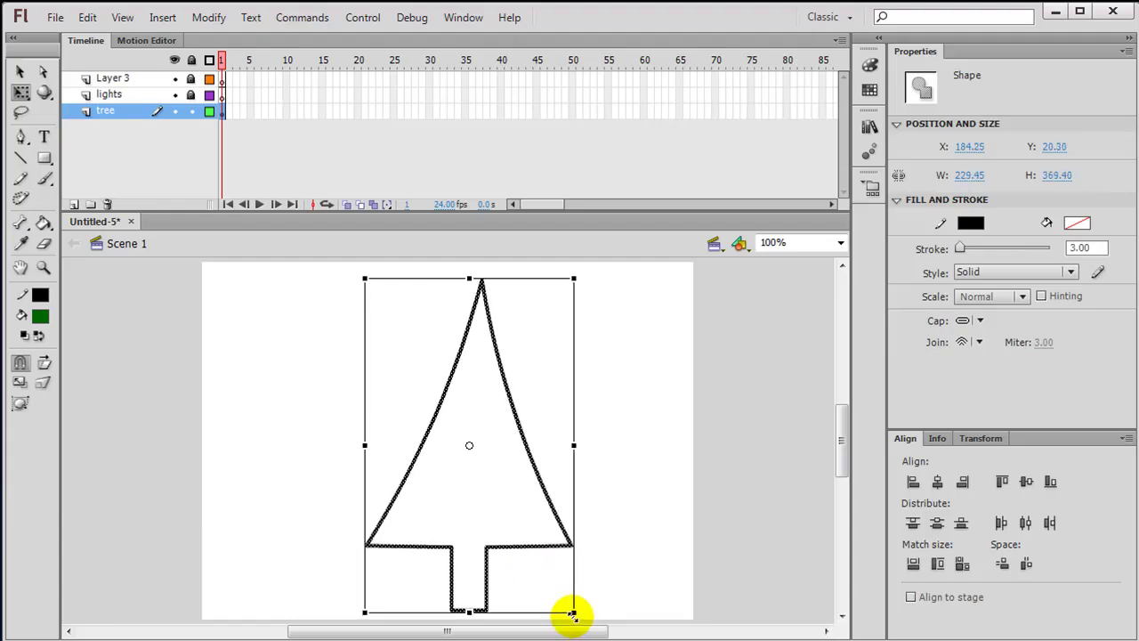
left_click(646, 553)
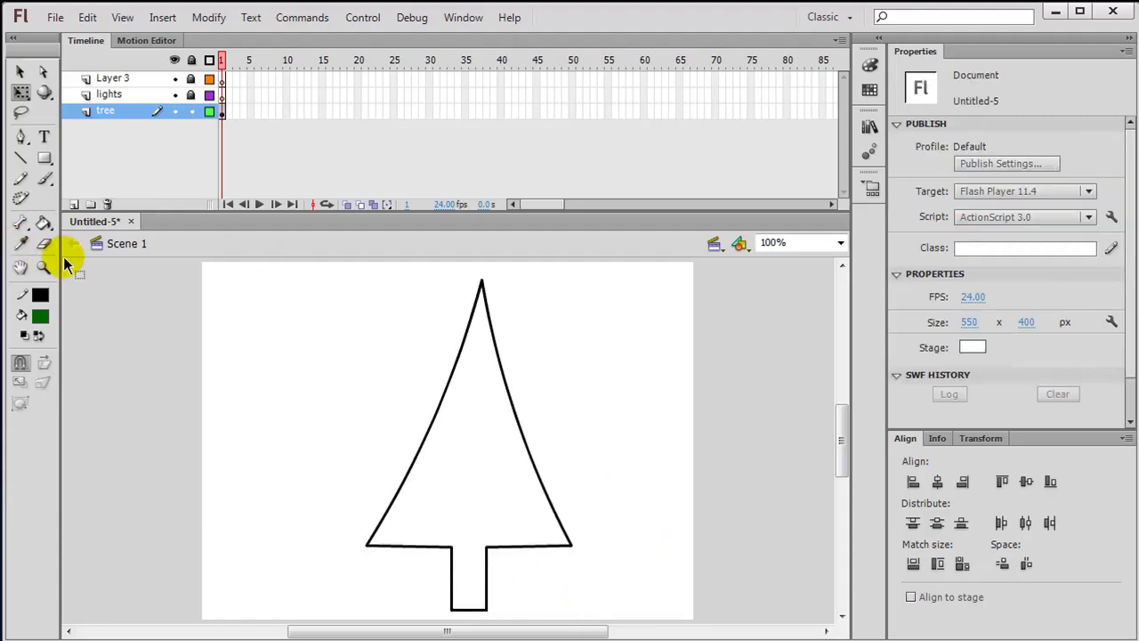
Step: Draw a line closing off the trunk top and fill the tree's top dark green
left_click(21, 158)
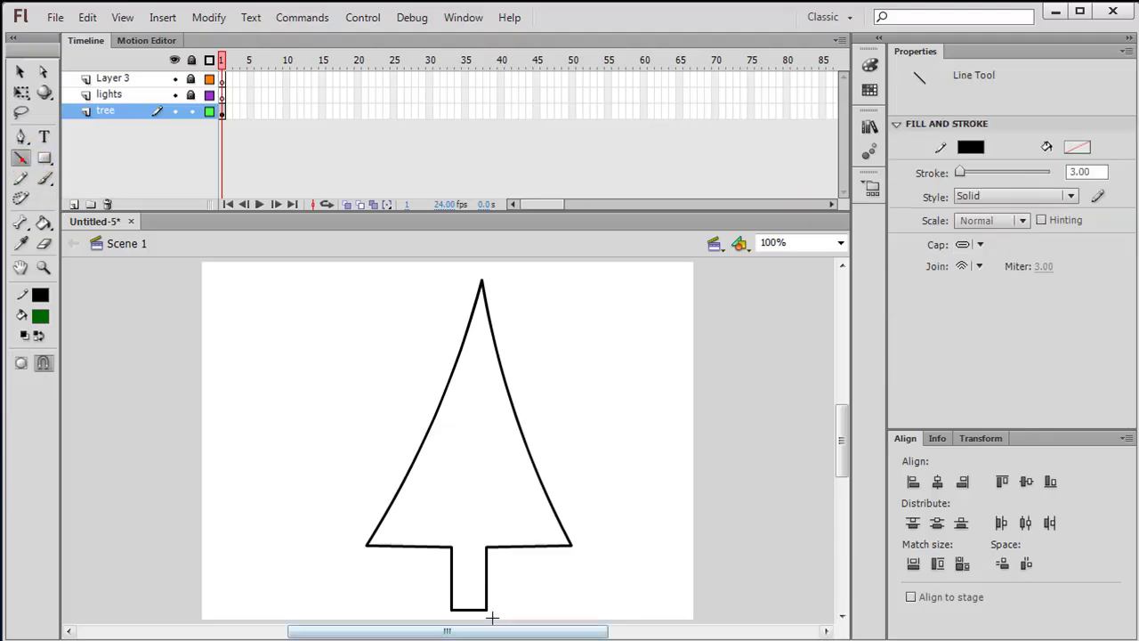
left_click_drag(452, 546, 485, 546)
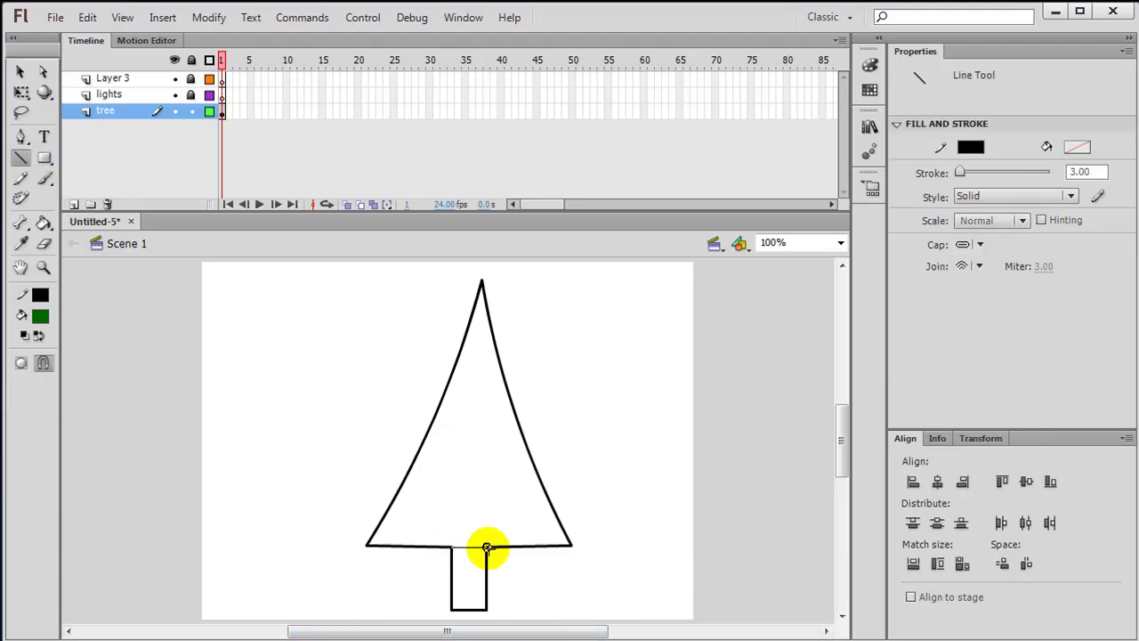
left_click(44, 223)
left_click(467, 409)
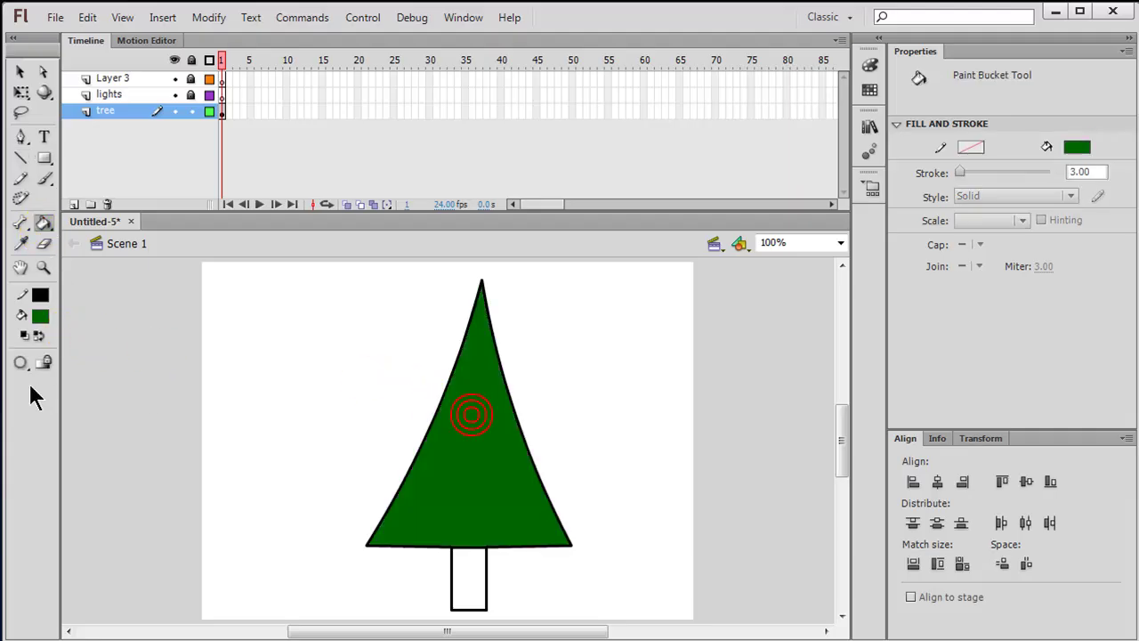
Step: Fill the trunk with brown
left_click(40, 316)
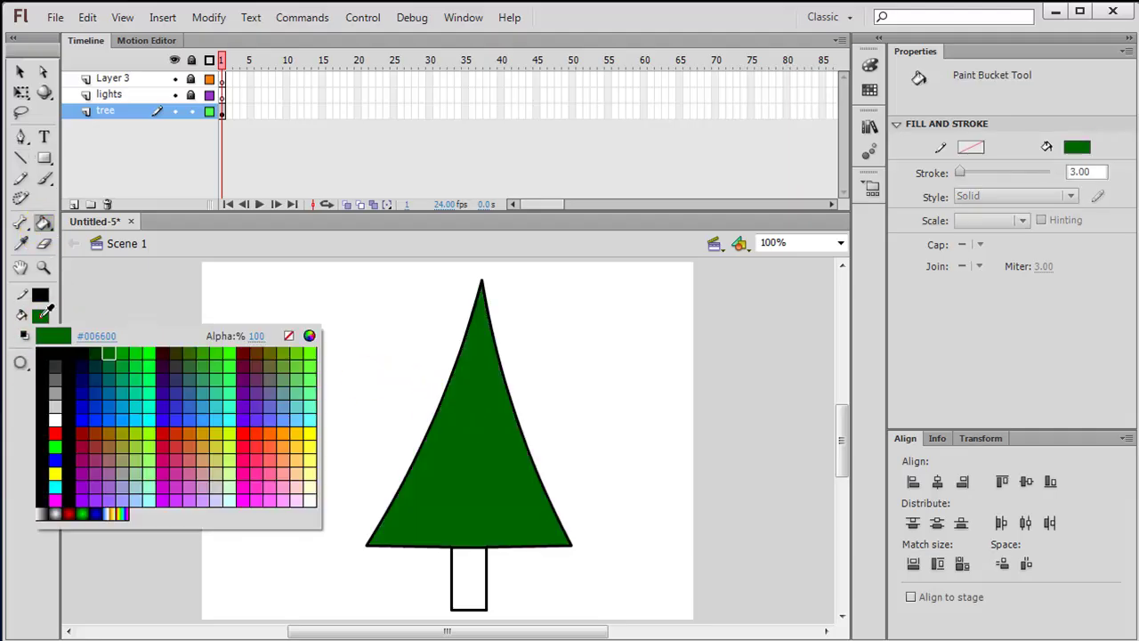
left_click(257, 353)
left_click(467, 552)
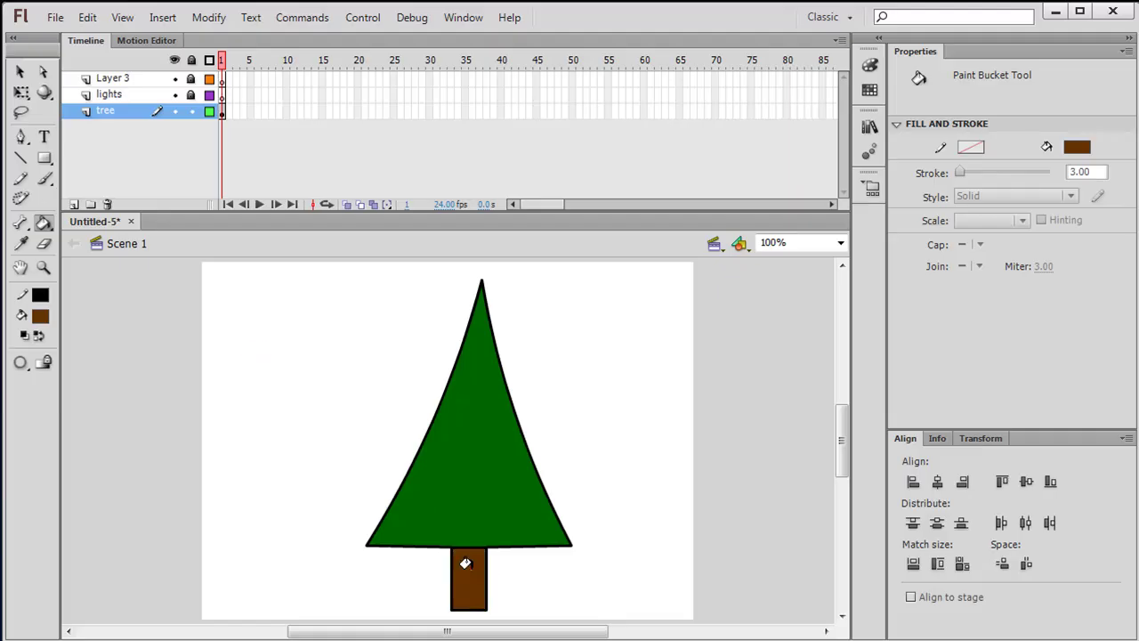
Step: Extend the tree layer's frames through frame 48 with F5, then lock the layer
left_click(191, 111)
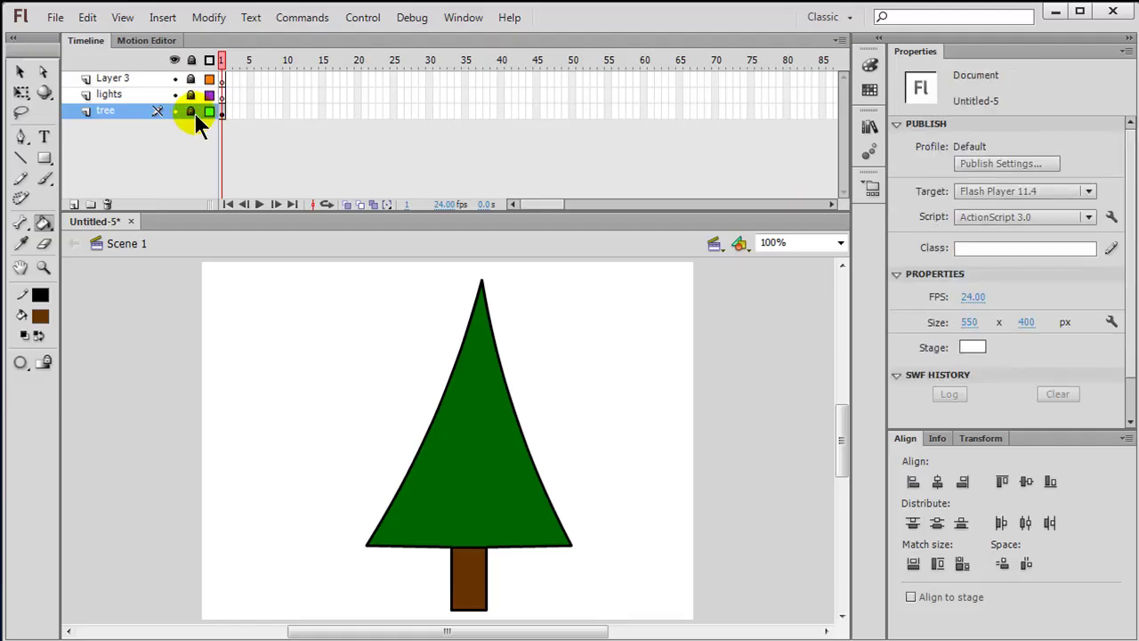
left_click(191, 111)
left_click(558, 113)
key("F5")
left_click(555, 113)
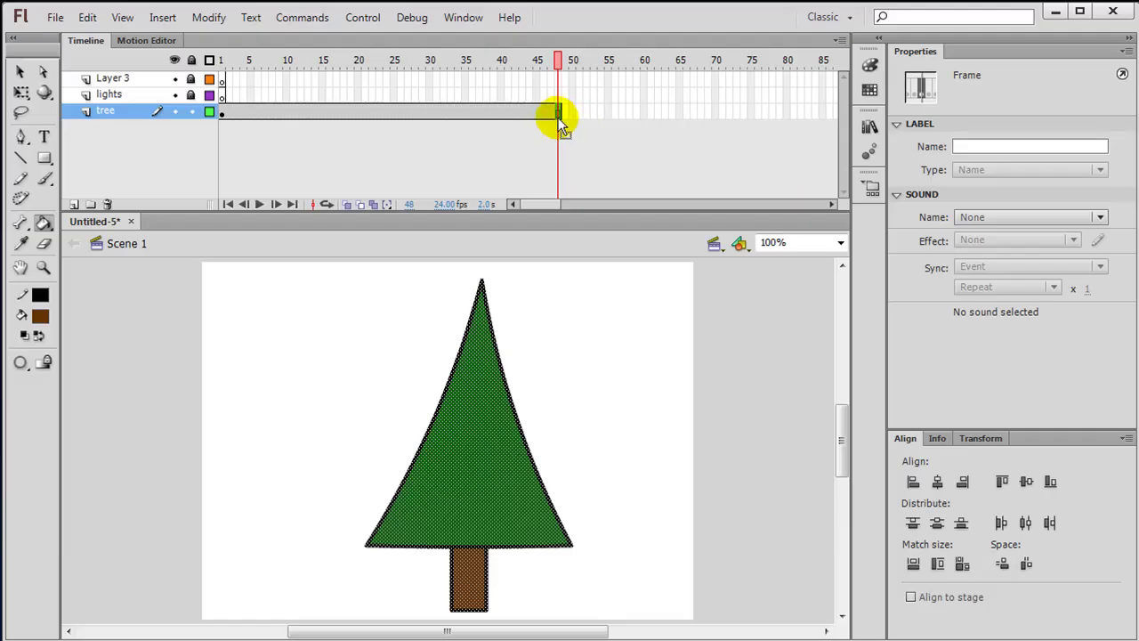
left_click_drag(558, 112, 202, 115)
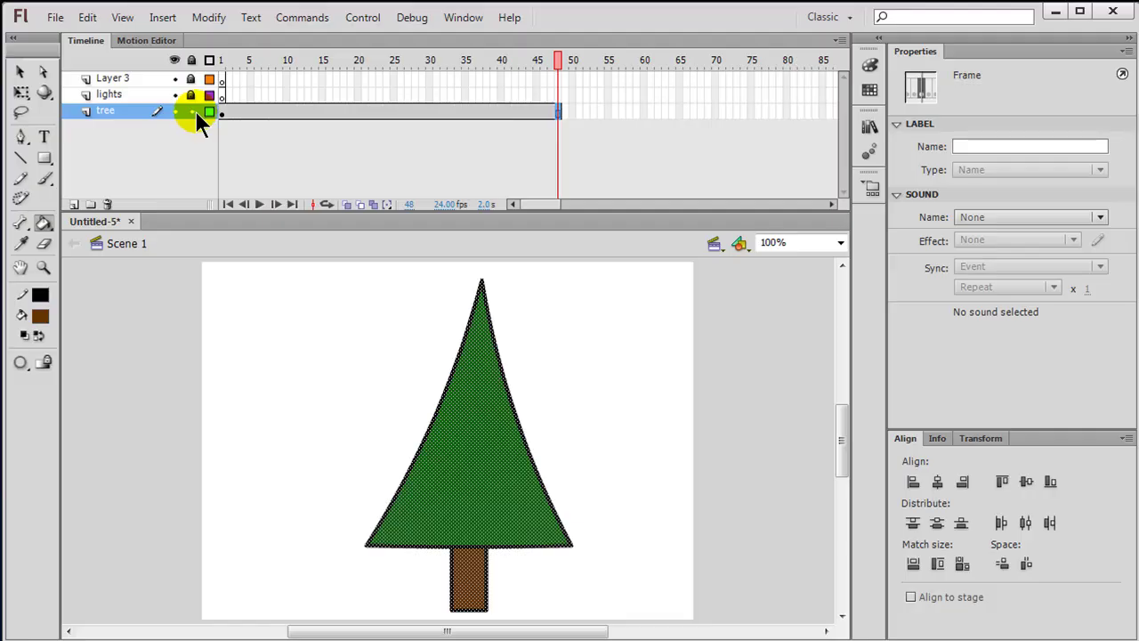
left_click(191, 111)
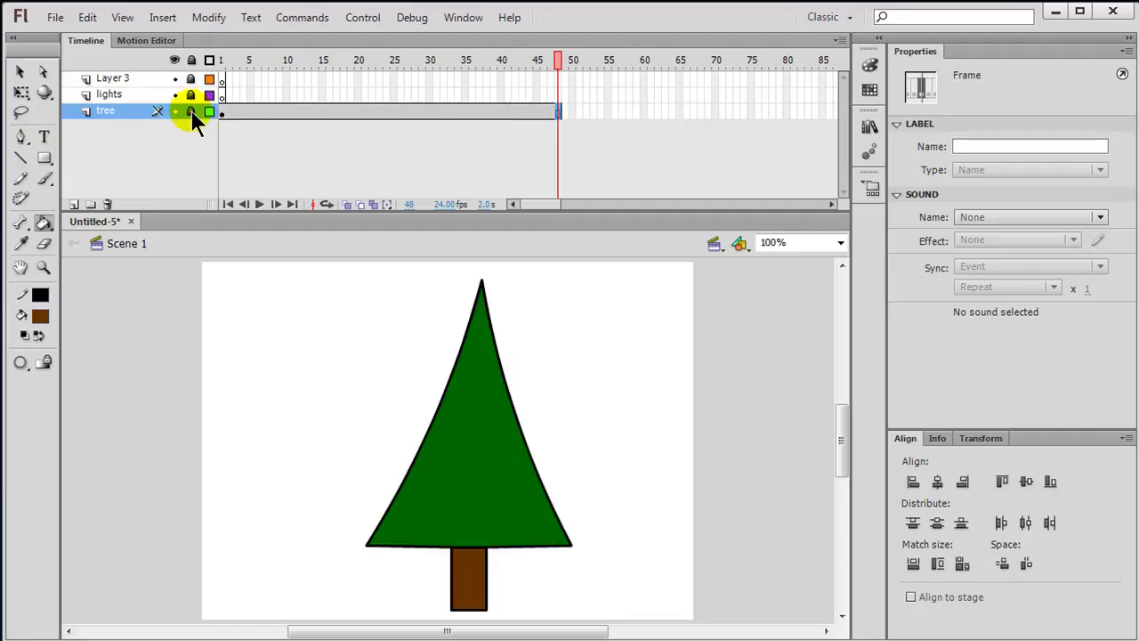
Step: At frame 1 of the lights layer, pick the Oval tool with a 1.00 stroke
left_click(112, 94)
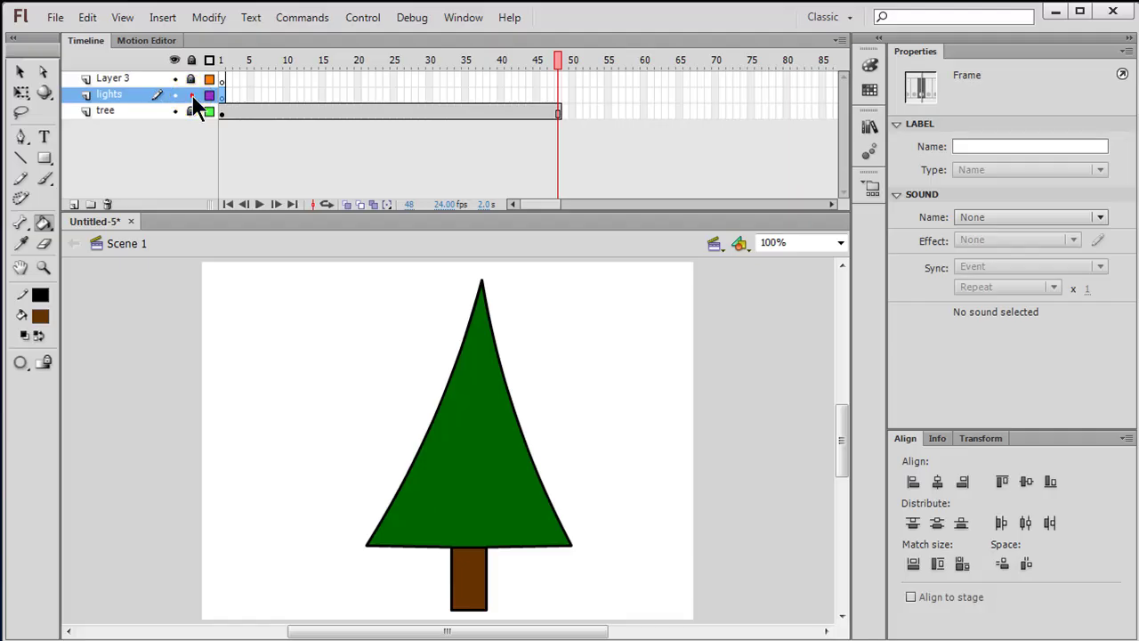
left_click(221, 95)
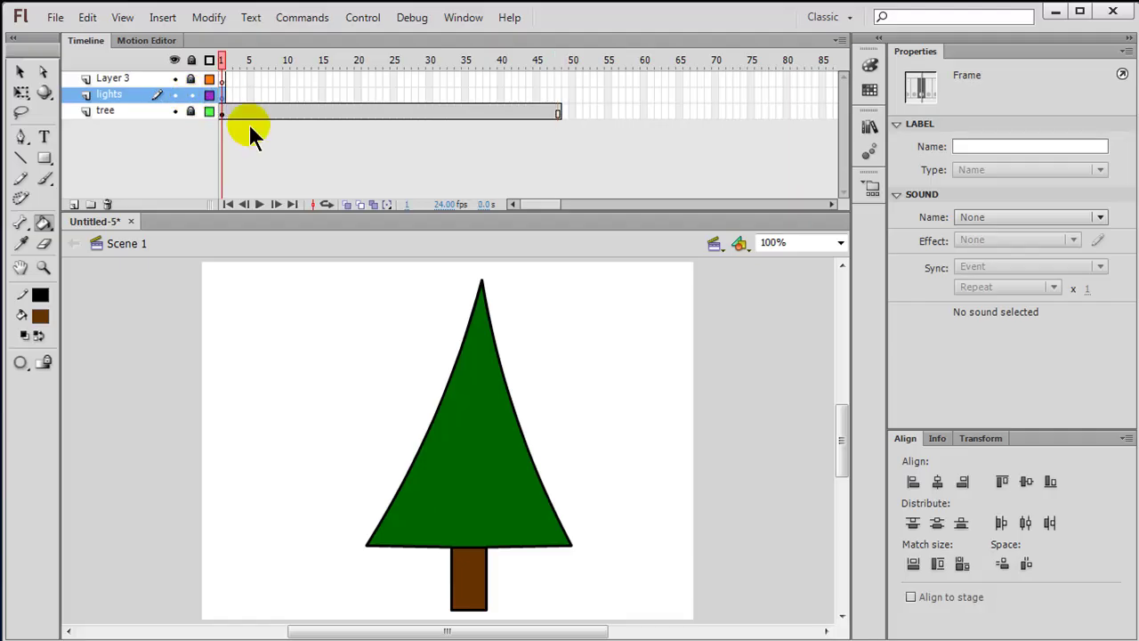
left_click(45, 160)
left_click(44, 158)
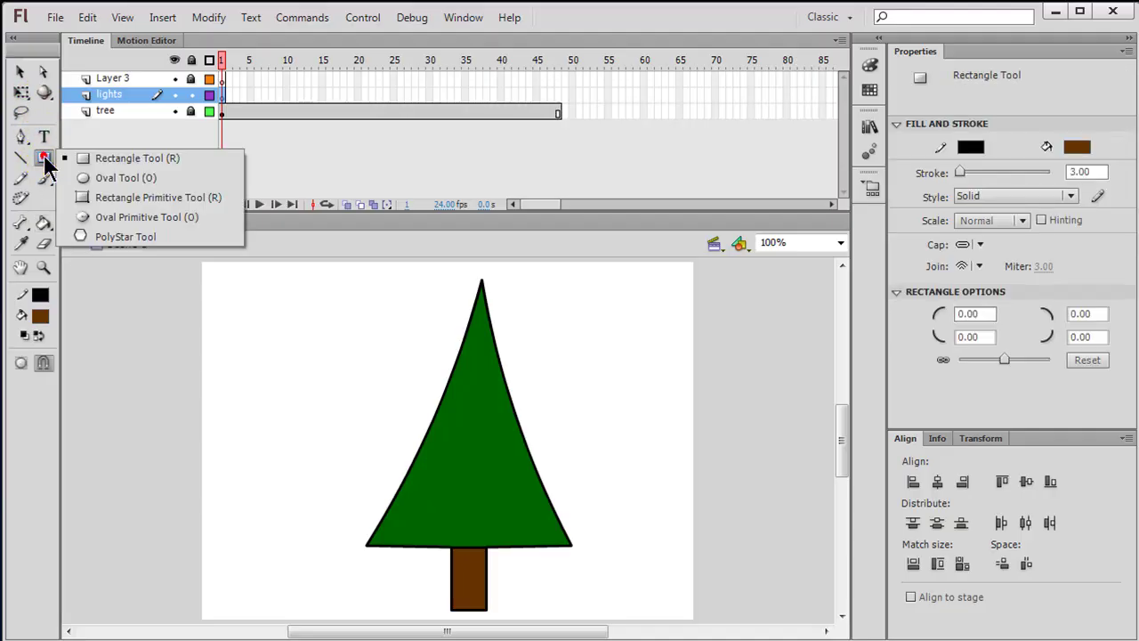
left_click(103, 178)
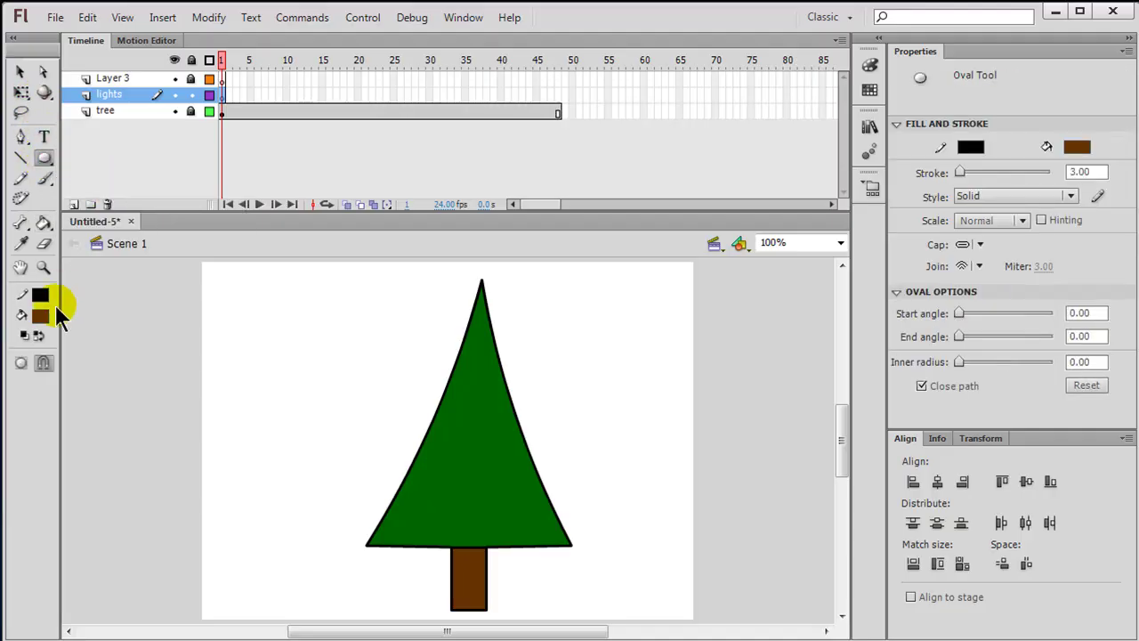
double_click(1097, 173)
type("1")
Step: Draw a small yellow-filled oval beside the tree
left_click(43, 318)
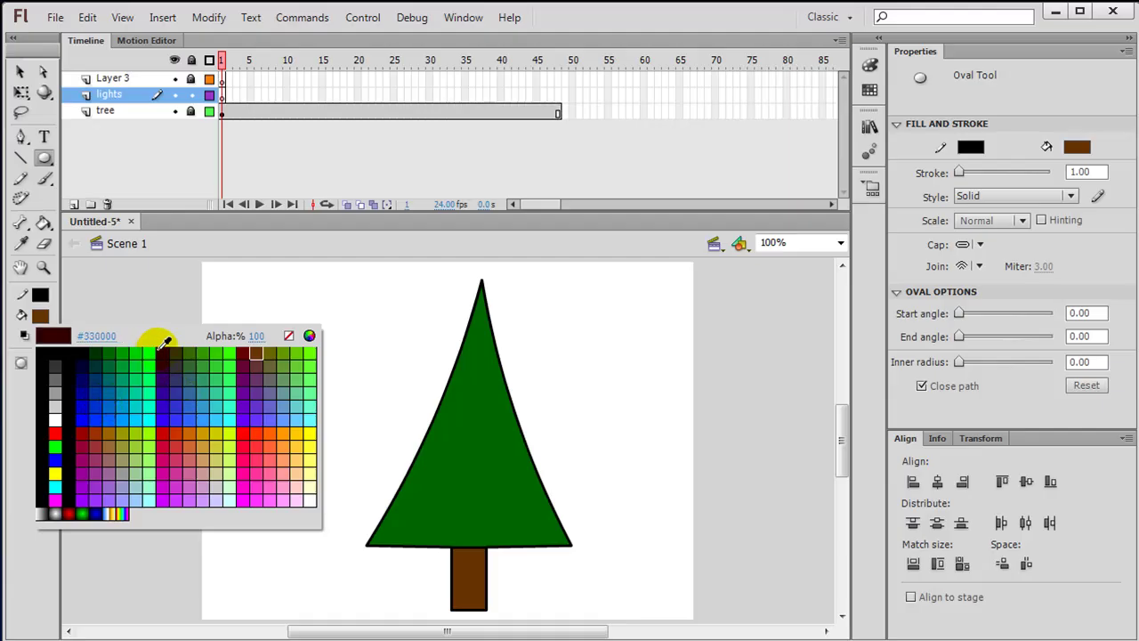
left_click(313, 430)
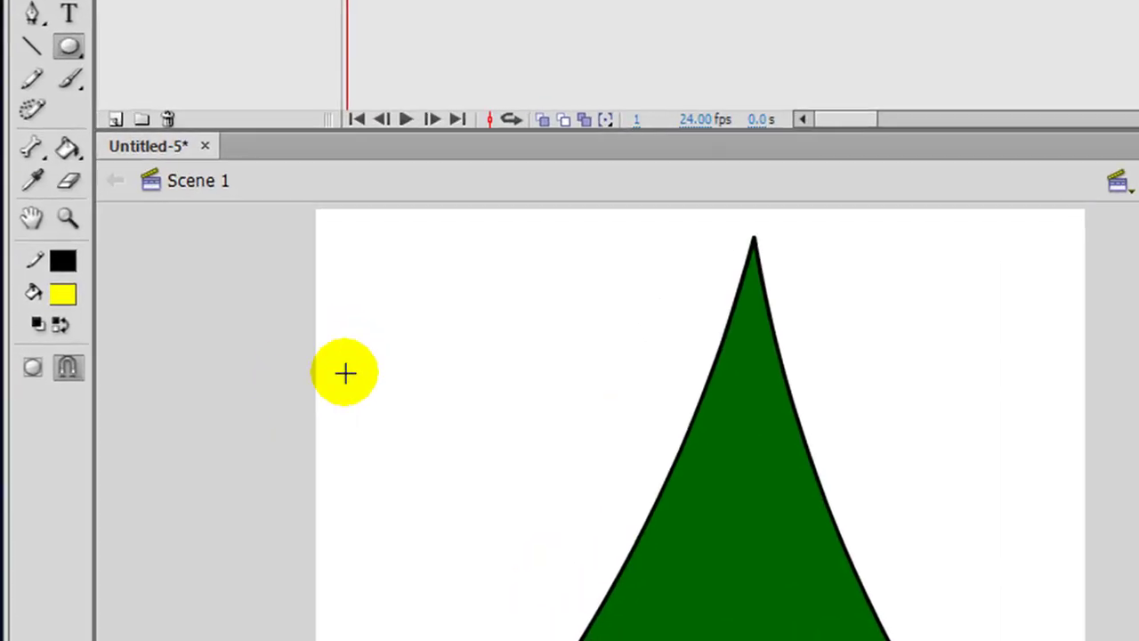
left_click_drag(281, 349, 290, 379)
left_click_drag(434, 392, 443, 395)
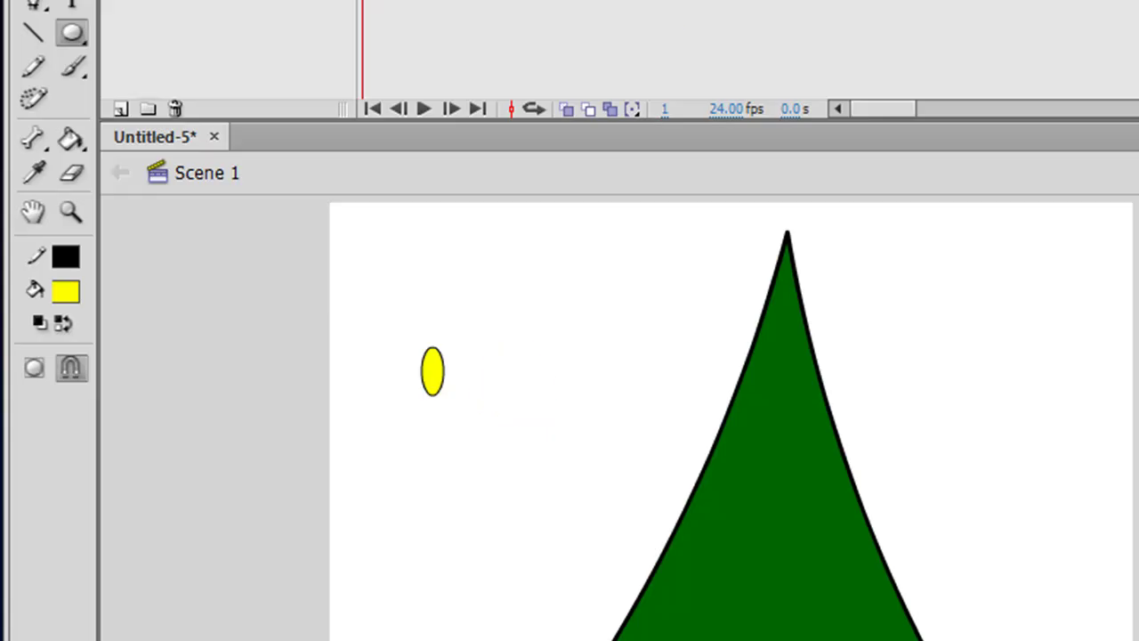
Step: Draw a small black square with no outline above the bulb
left_click(72, 34)
left_click(150, 32)
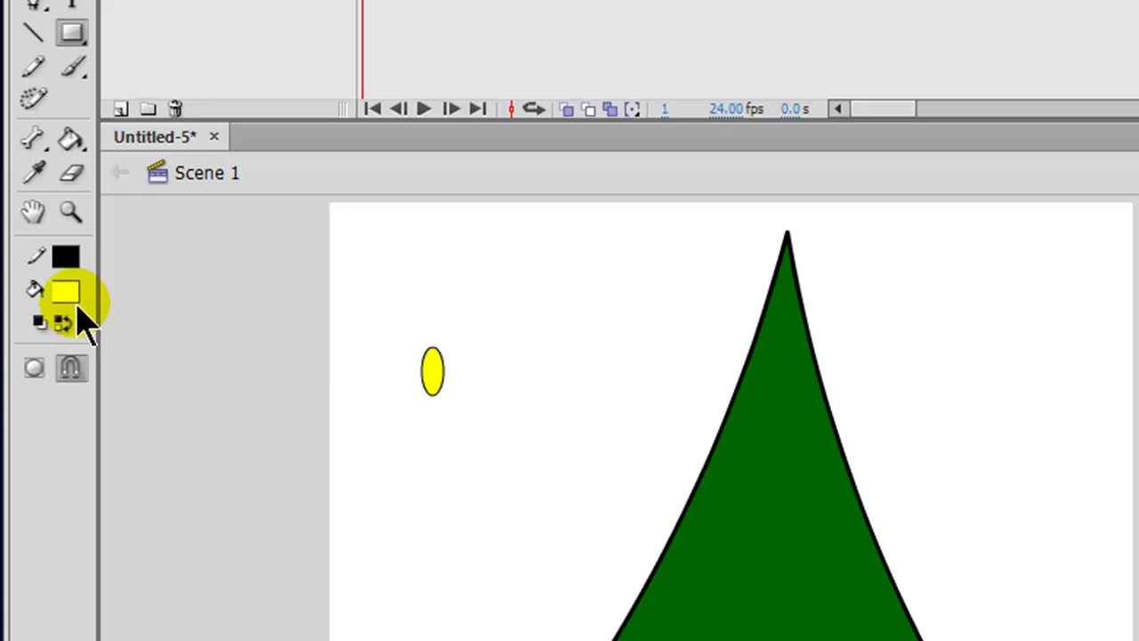
left_click(66, 257)
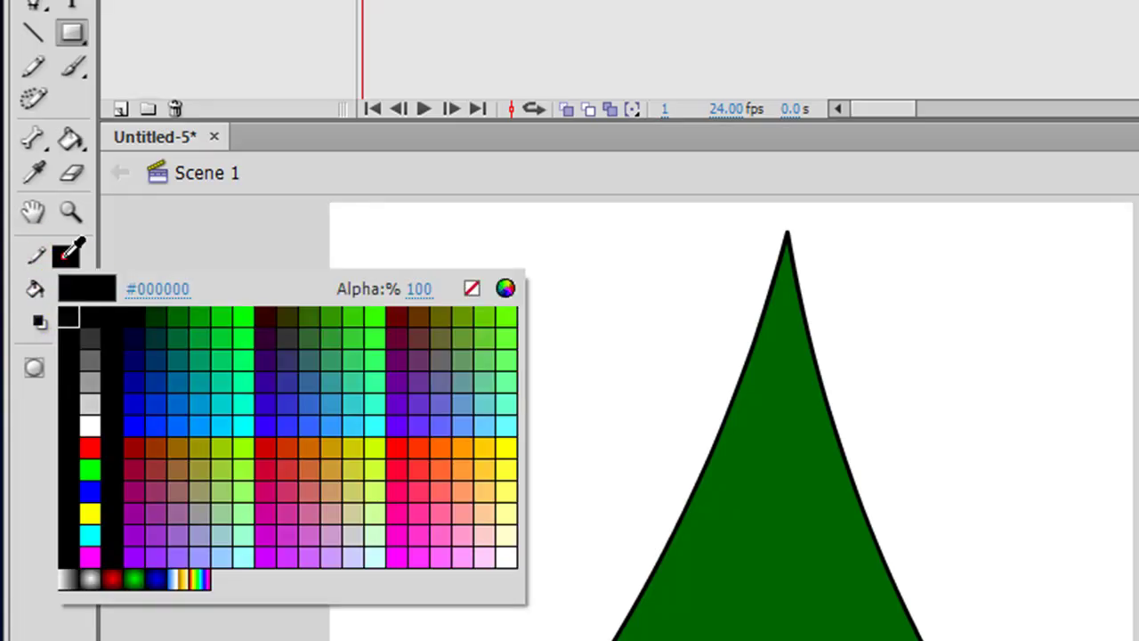
left_click(472, 287)
left_click(65, 290)
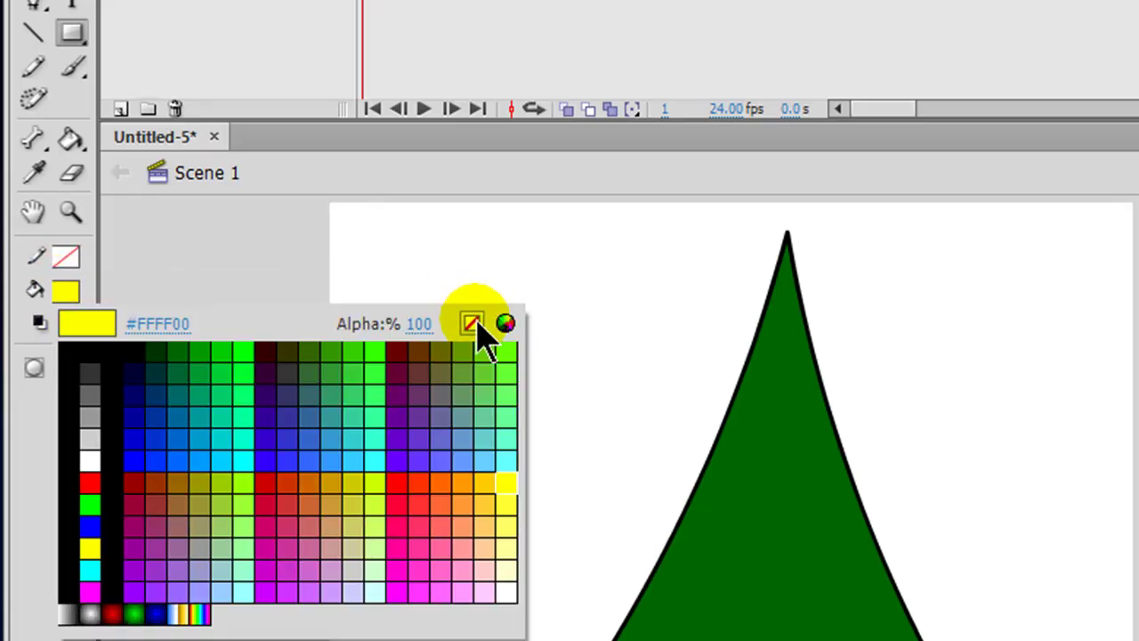
left_click(107, 349)
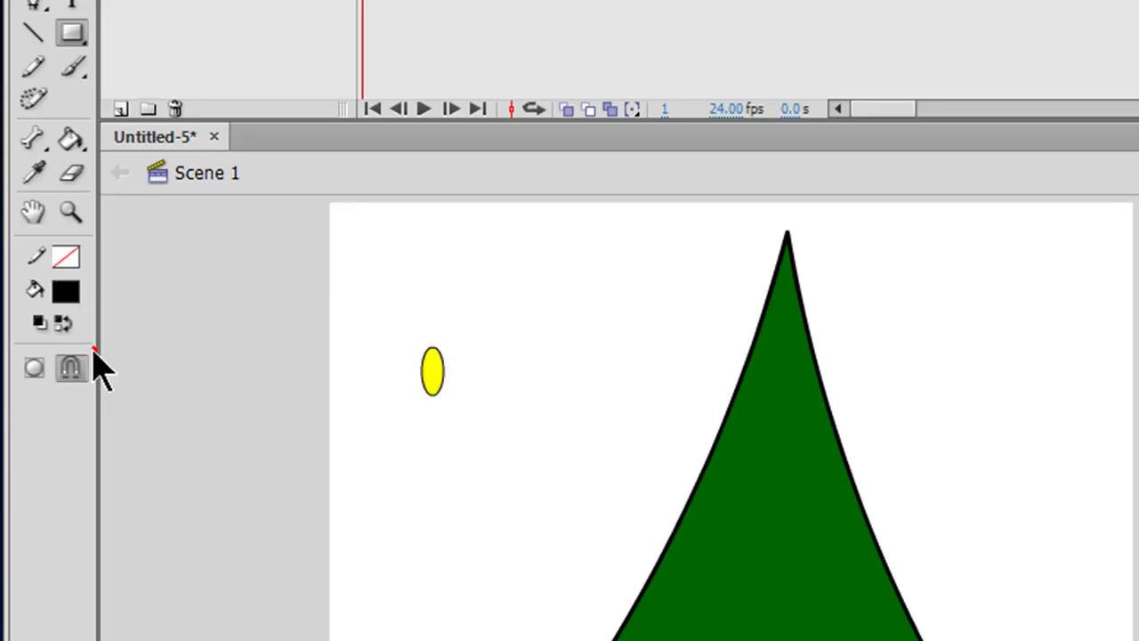
left_click(394, 294)
left_click_drag(375, 305, 410, 325)
Step: Nudge the black square right and down so it caps the bulb
key("v")
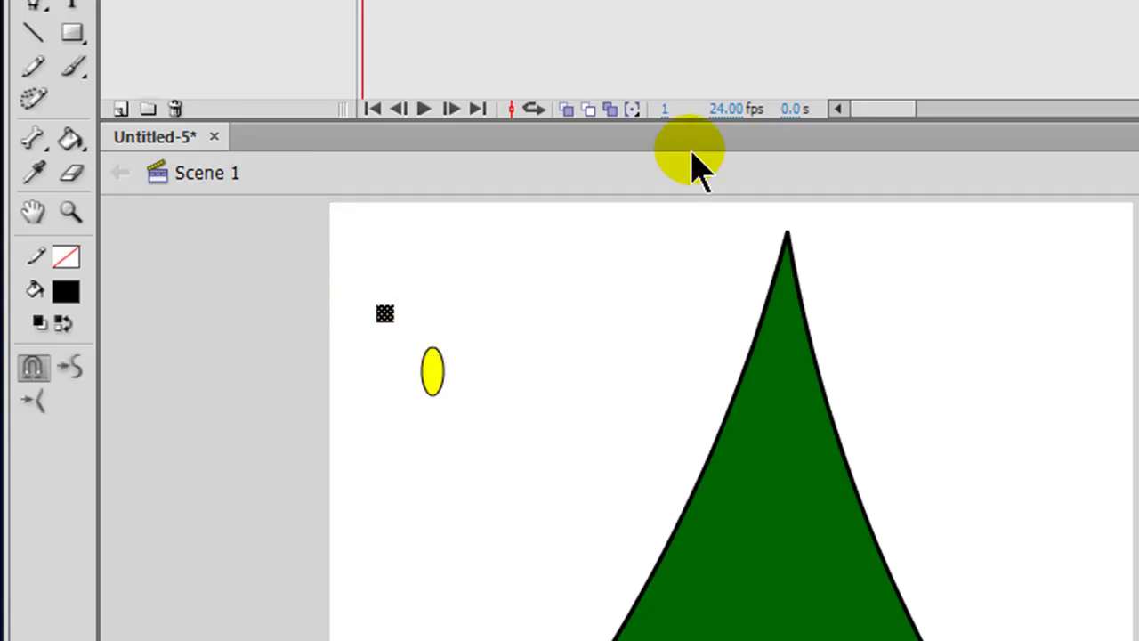
key("shift+Right")
key("shift+Right")
key("shift+Right")
key("shift+Right")
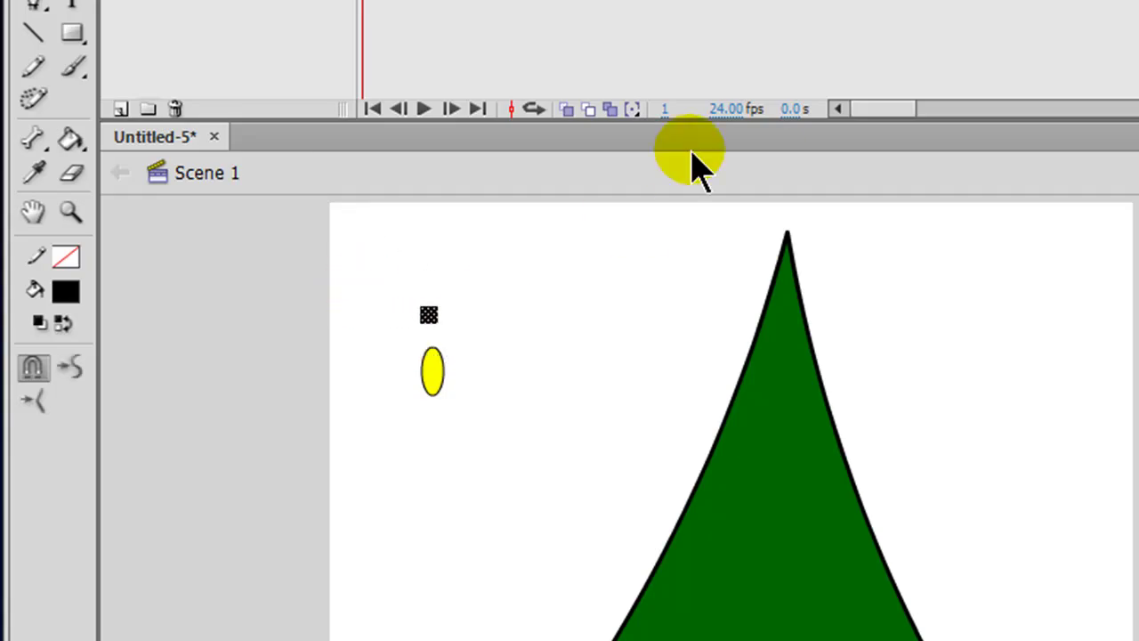
key("shift+Down")
key("shift+Down")
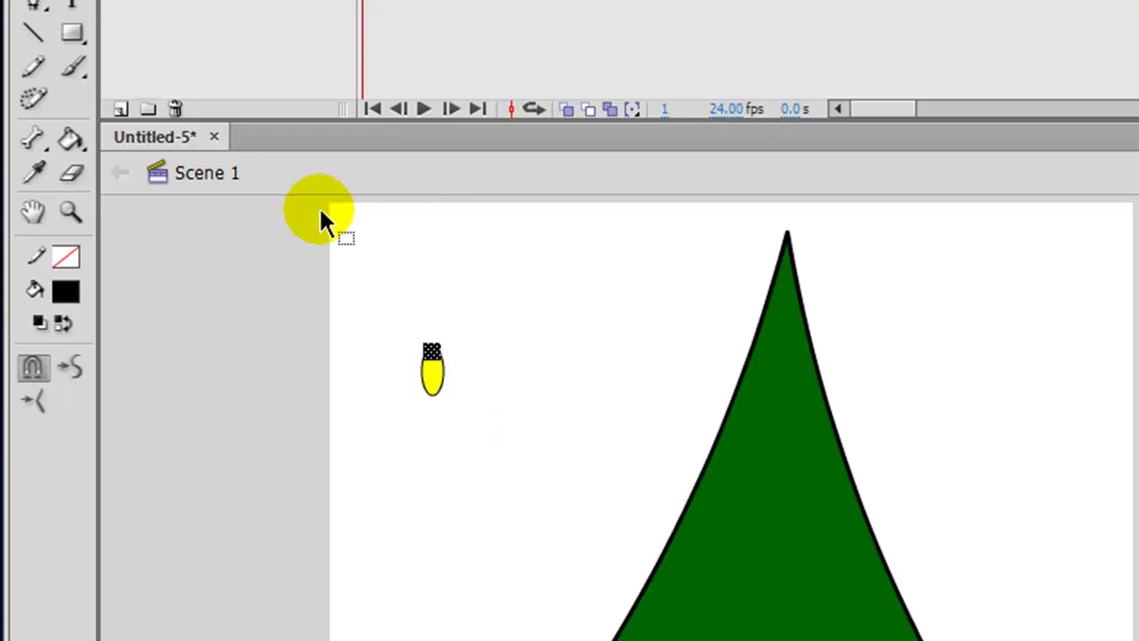
left_click(323, 256)
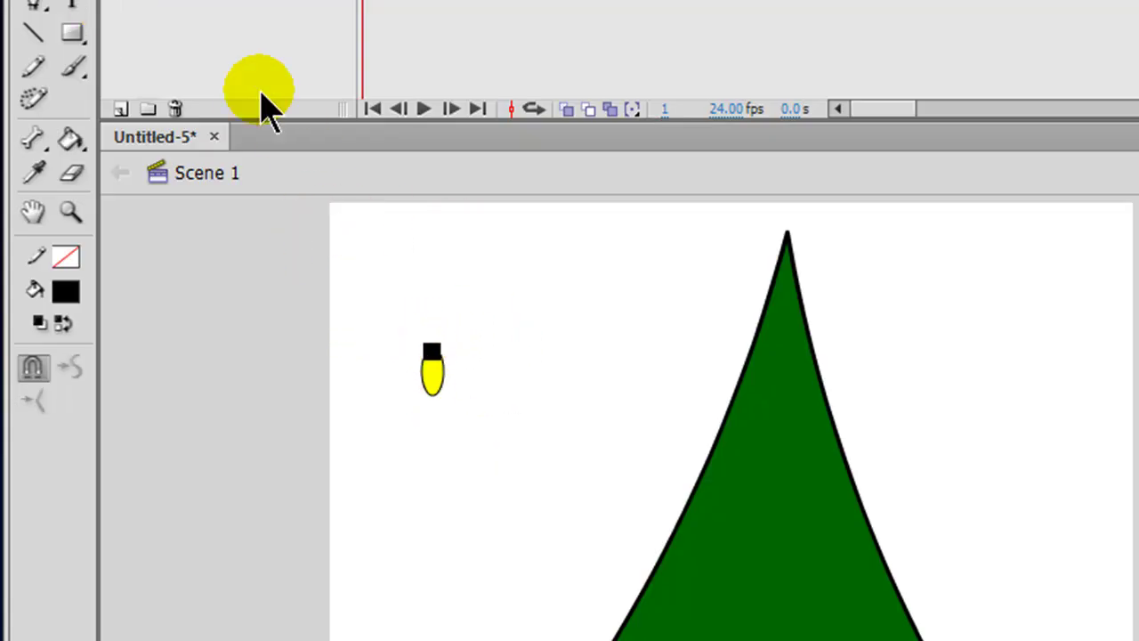
Step: Zoom in and scroll to get a close view of the yellow bulb
key("q")
left_click_drag(375, 309, 471, 436)
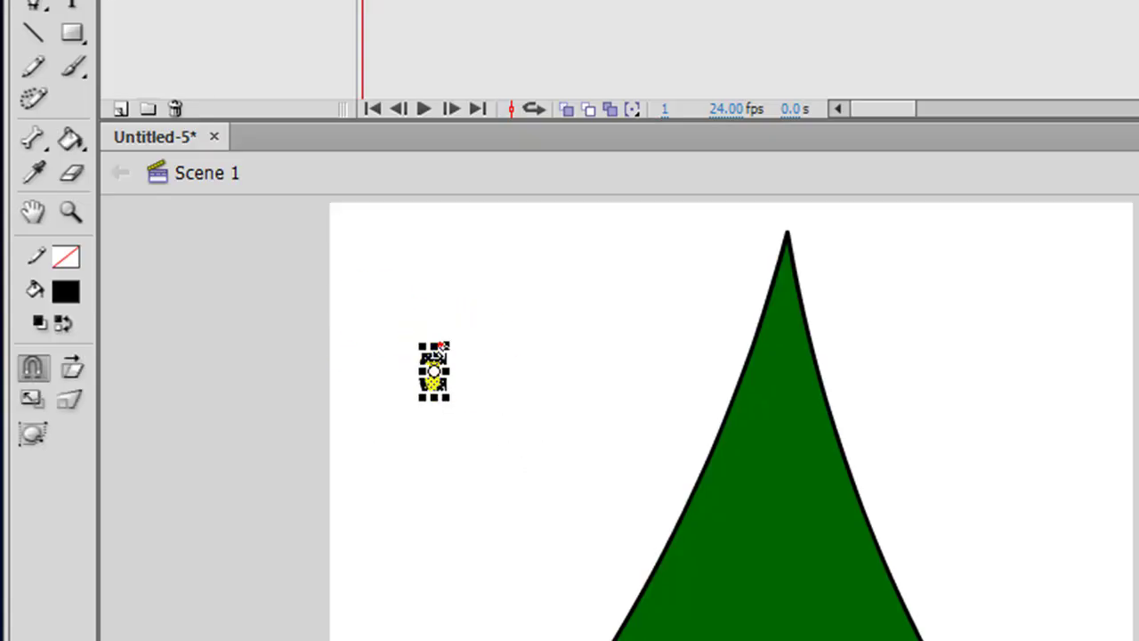
left_click(367, 356)
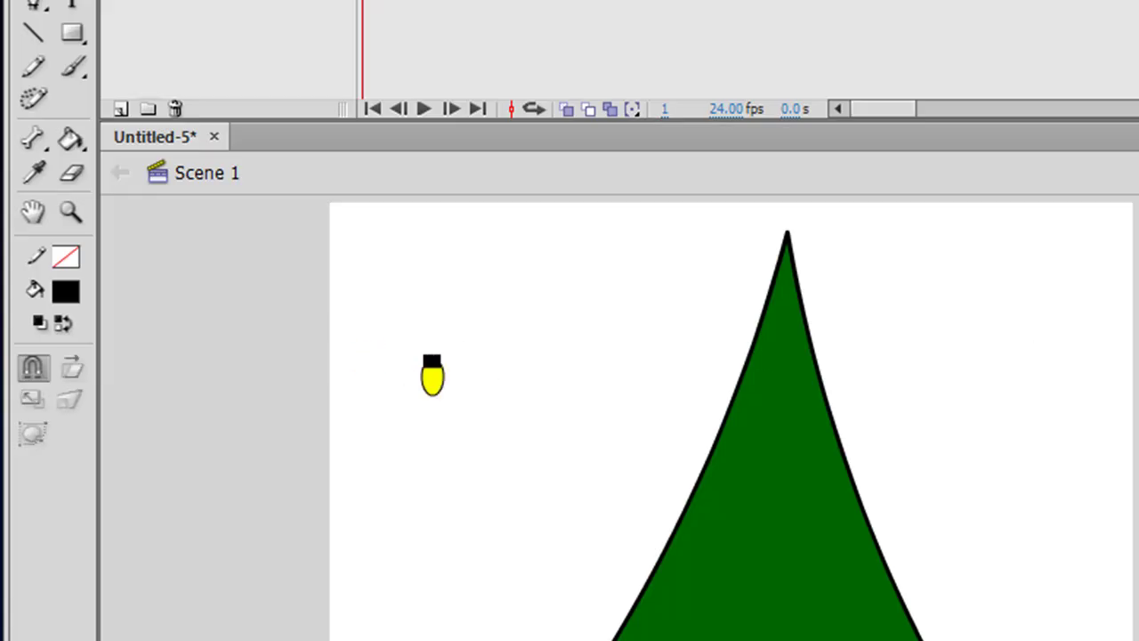
key("ctrl+equal")
scroll(623, 418, "left", 5)
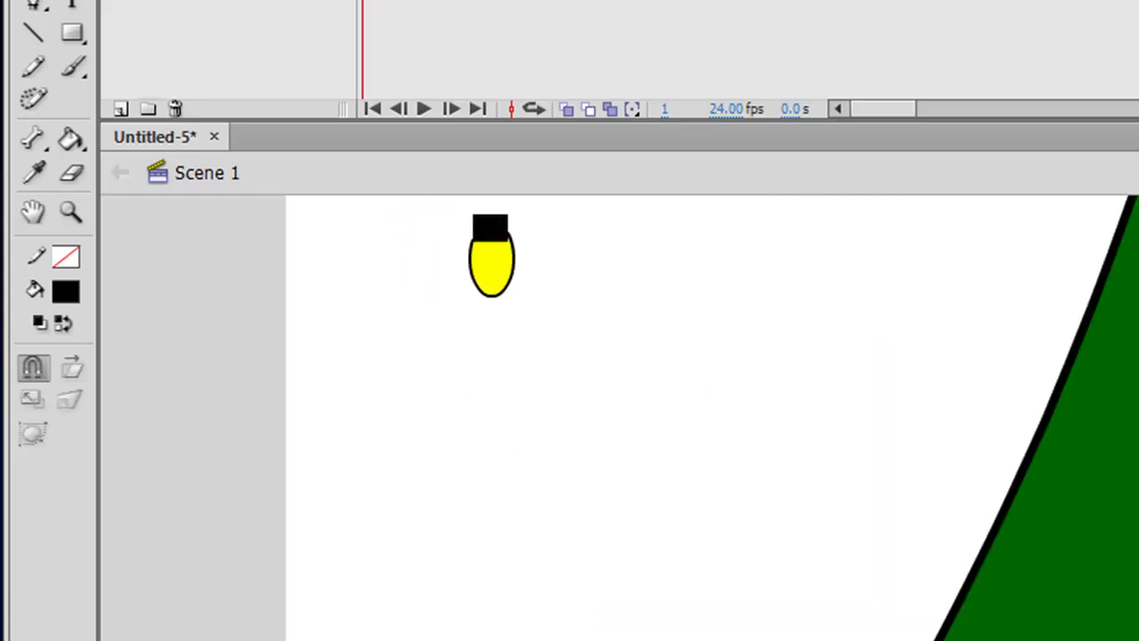
scroll(745, 465, "left", 2)
scroll(750, 462, "up", 3)
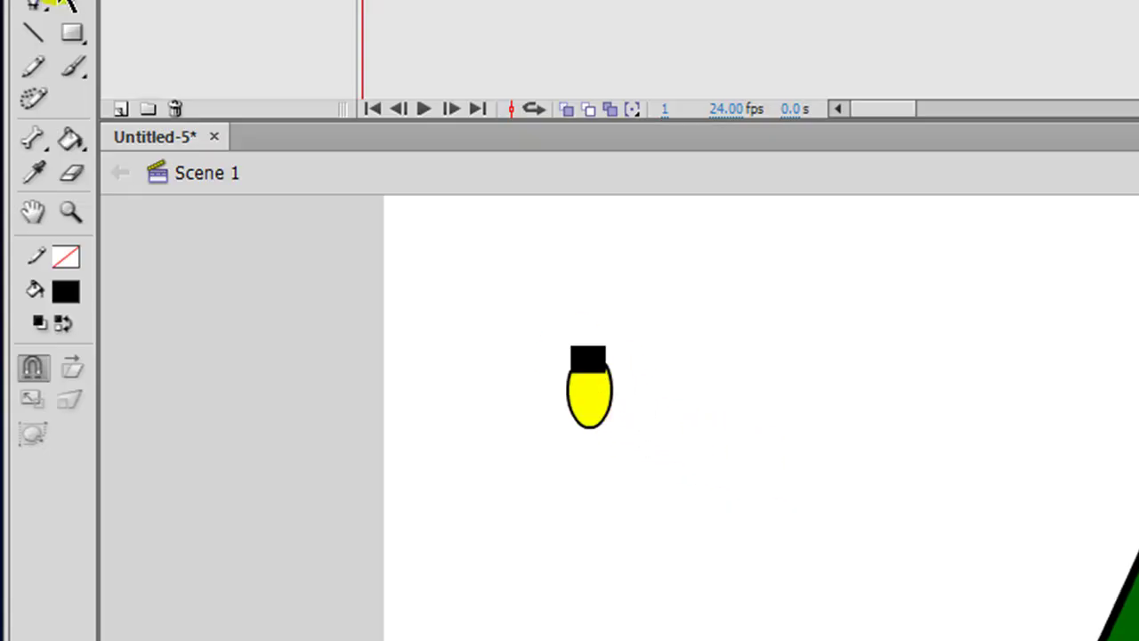
Step: Widen the black cap slightly to match the bulb's width
key("v")
left_click(578, 356)
left_click(167, 4)
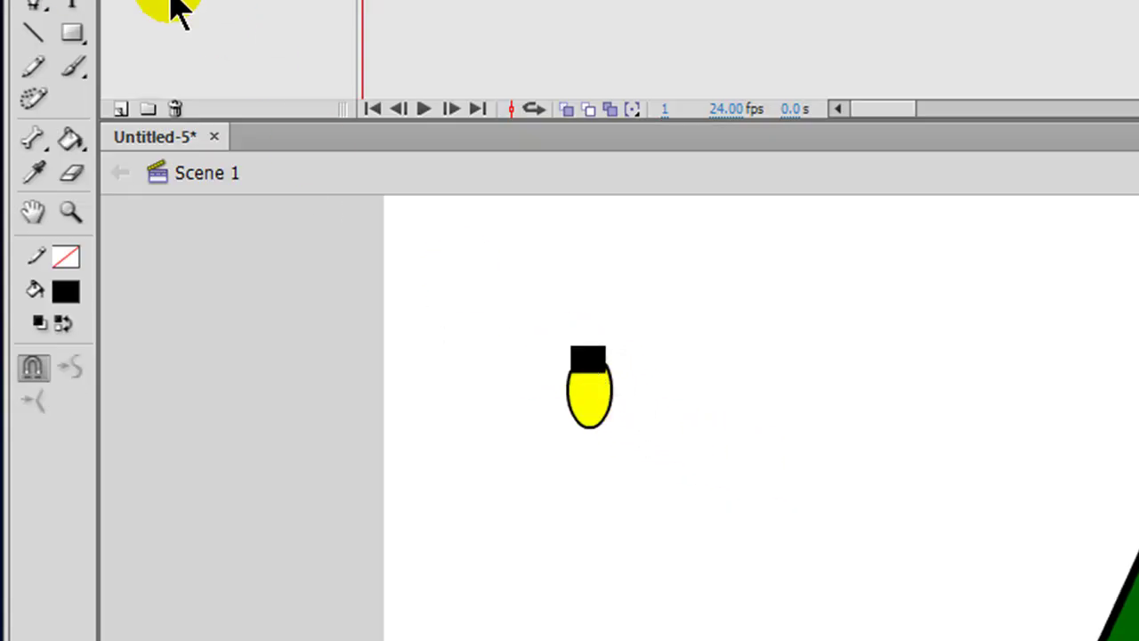
key("q")
left_click(589, 360)
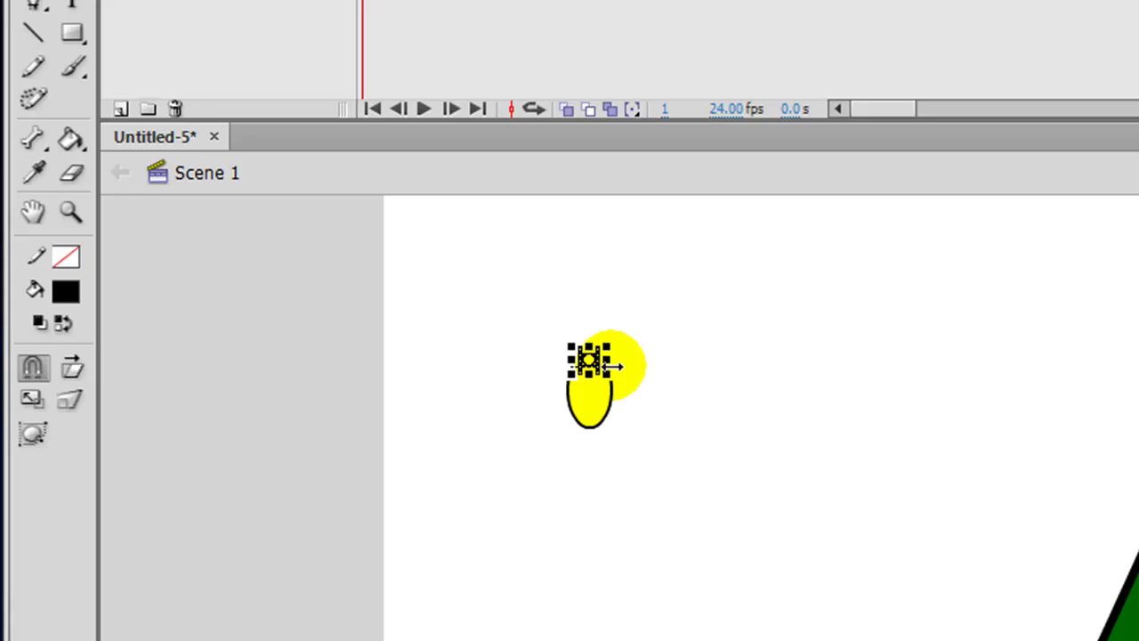
left_click_drag(620, 363, 629, 363)
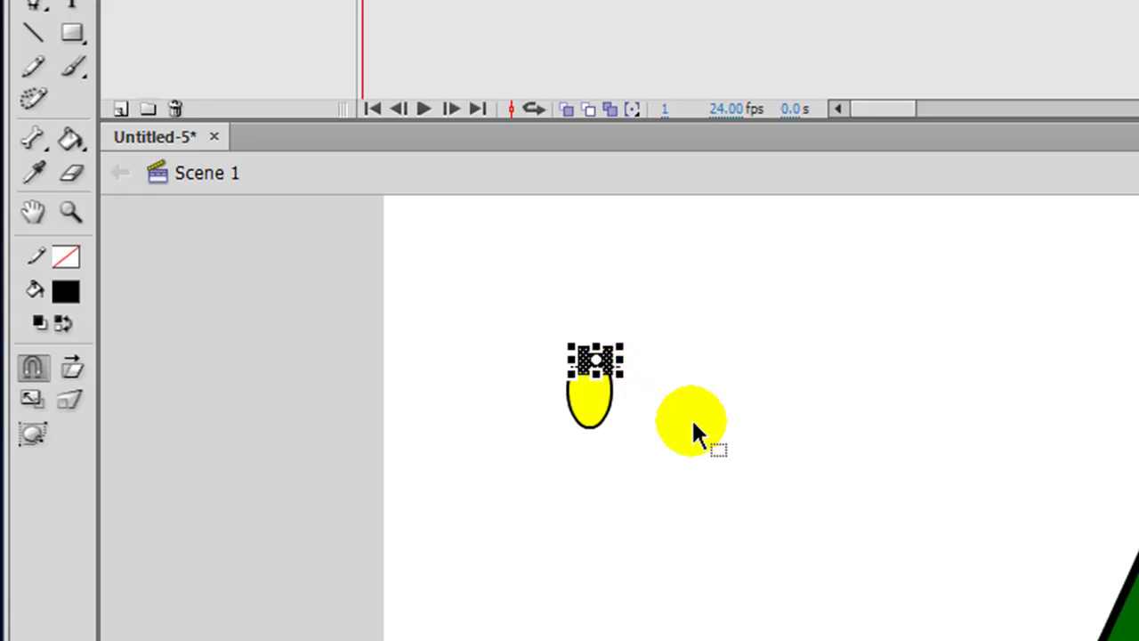
left_click(692, 417)
left_click_drag(519, 289, 621, 381)
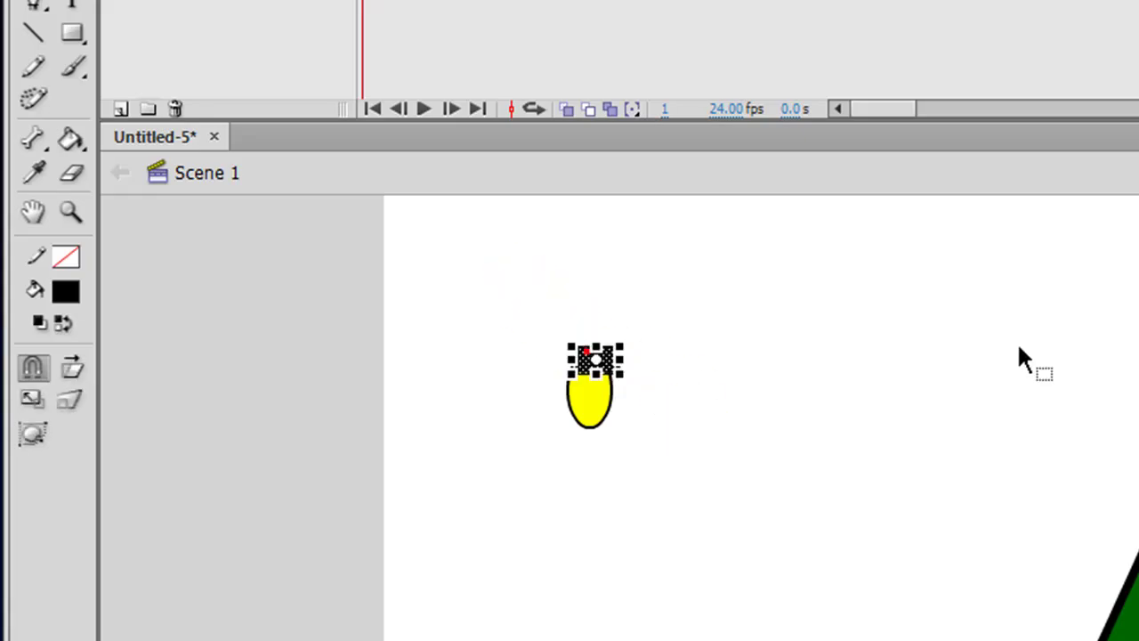
left_click(911, 362)
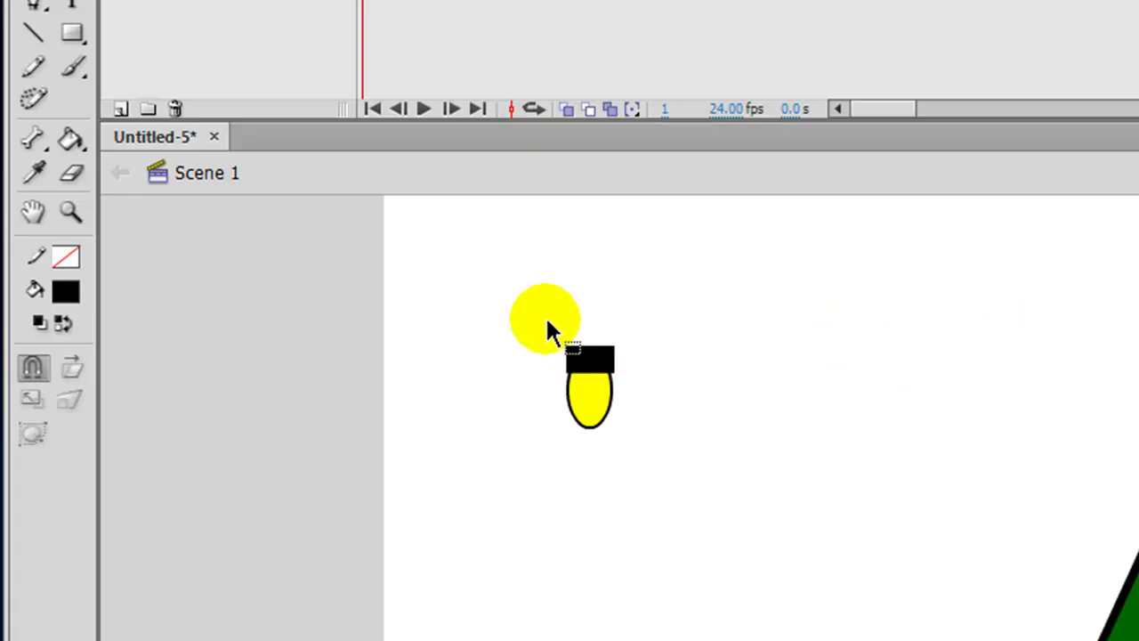
Step: Narrow the whole capped bulb, then zoom back out to show the tree
left_click_drag(543, 323, 641, 489)
left_click_drag(620, 388, 613, 387)
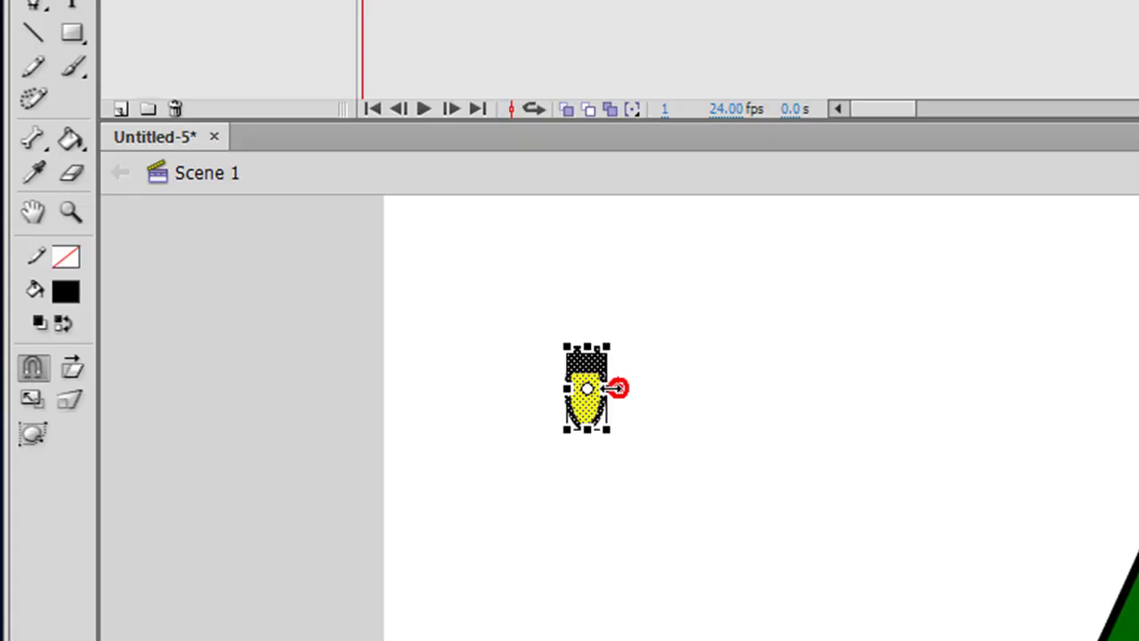
left_click(689, 434)
left_click(687, 432)
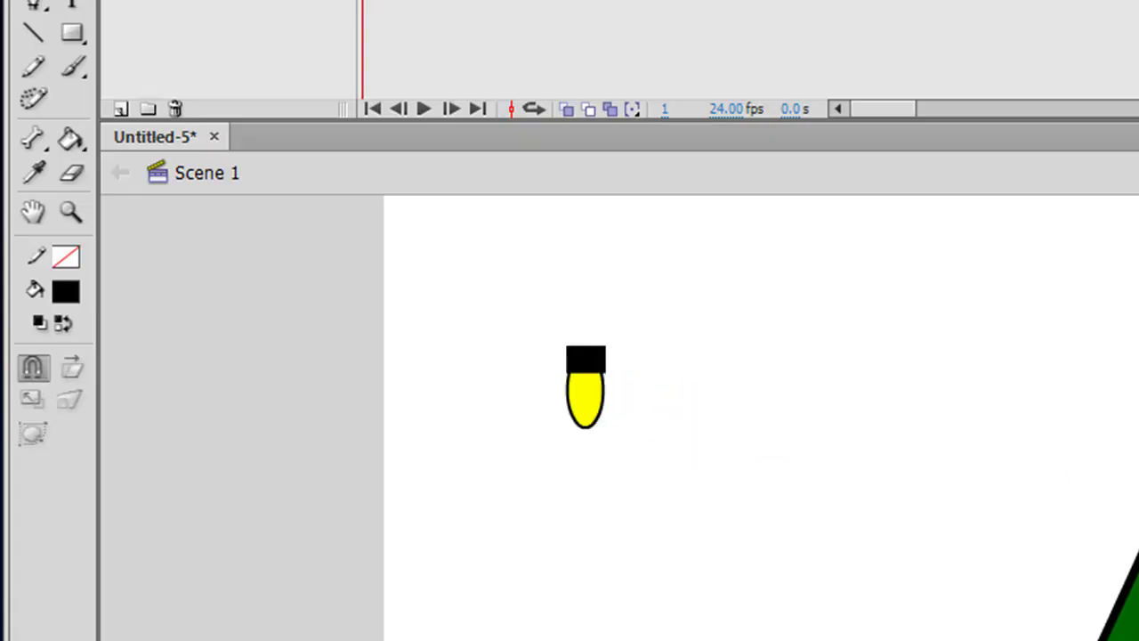
key("ctrl+1")
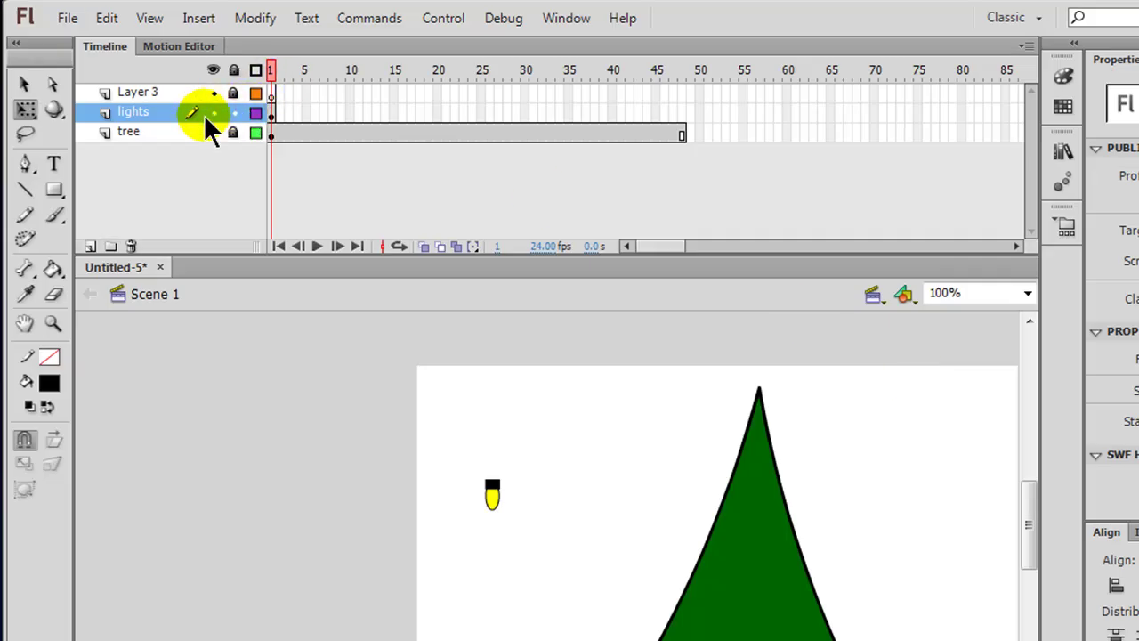
Step: Draw three straight garland lines across the upper, middle and lower tree
left_click(23, 190)
key("r")
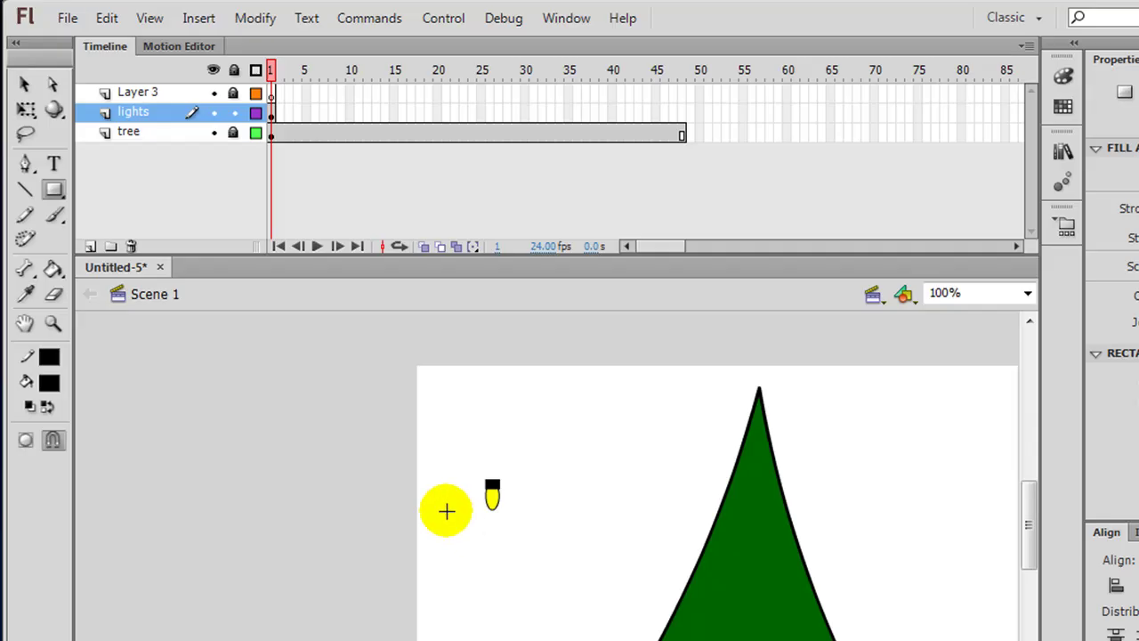
left_click(23, 192)
left_click_drag(725, 491, 788, 514)
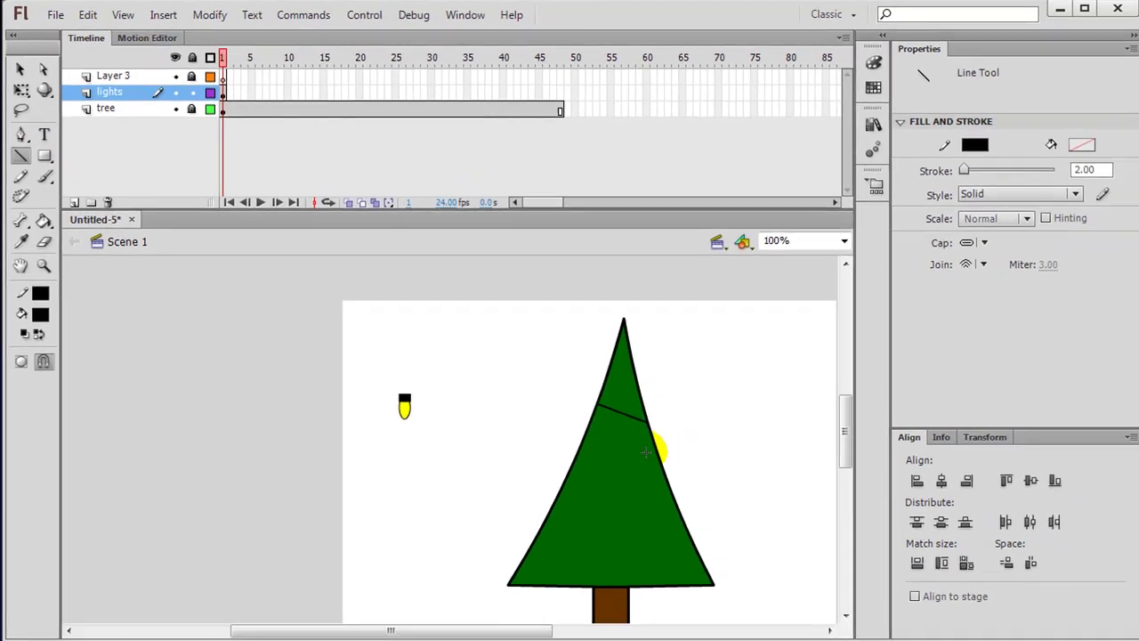
left_click_drag(652, 437, 567, 474)
left_click_drag(542, 496, 692, 540)
Step: Bend each of the three garland lines into a gentle downward curve
left_click(20, 68)
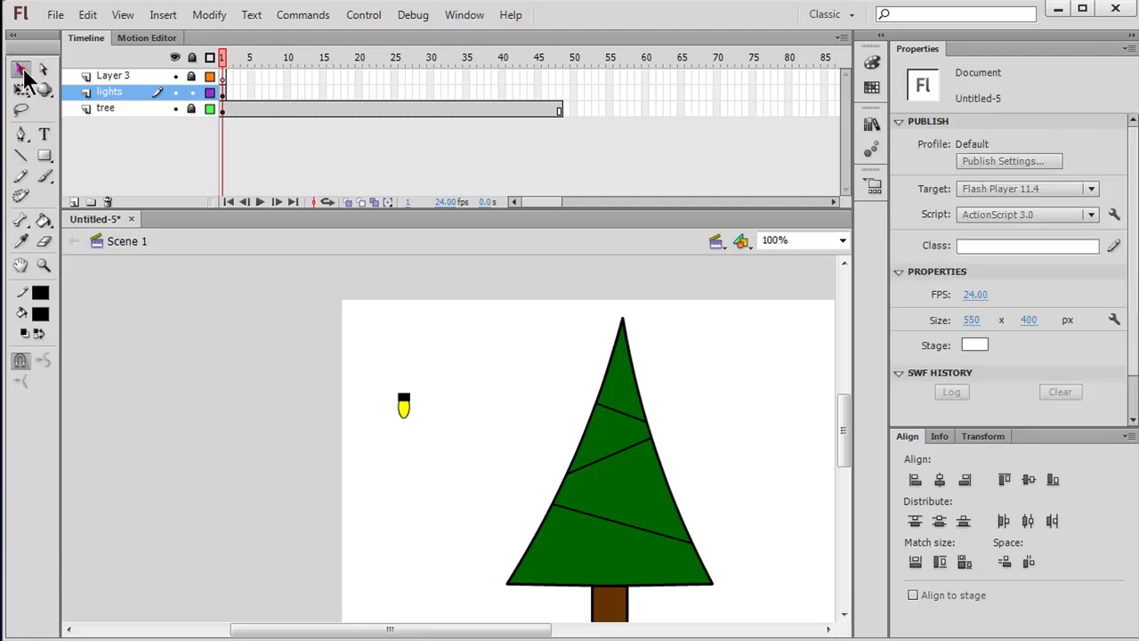
left_click_drag(611, 415, 616, 421)
left_click_drag(608, 462, 609, 469)
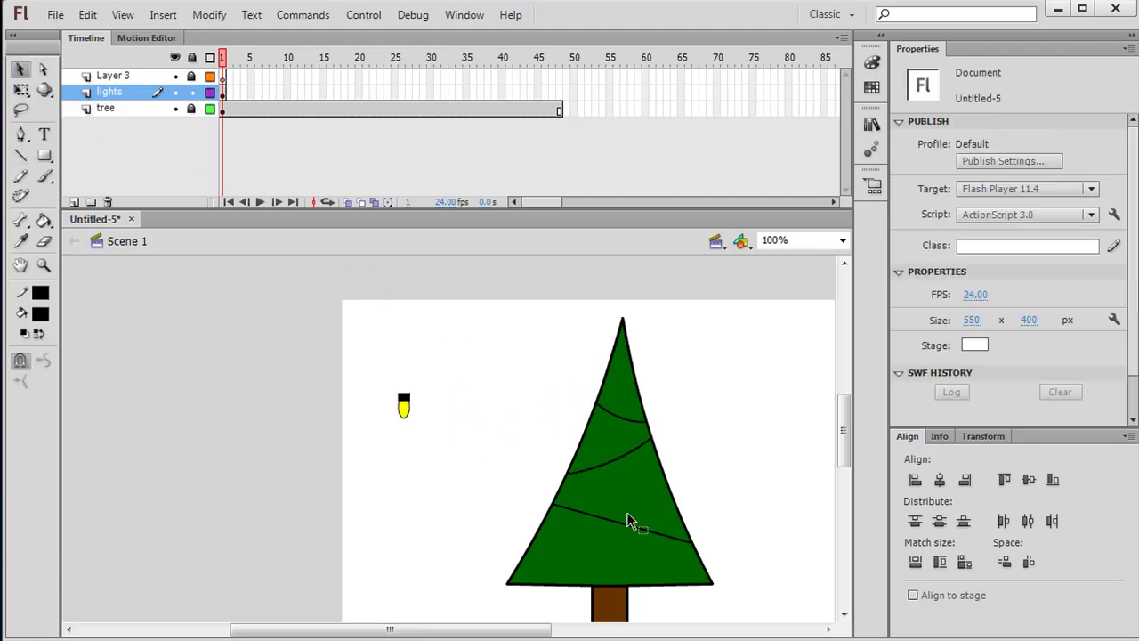
left_click_drag(624, 525, 626, 531)
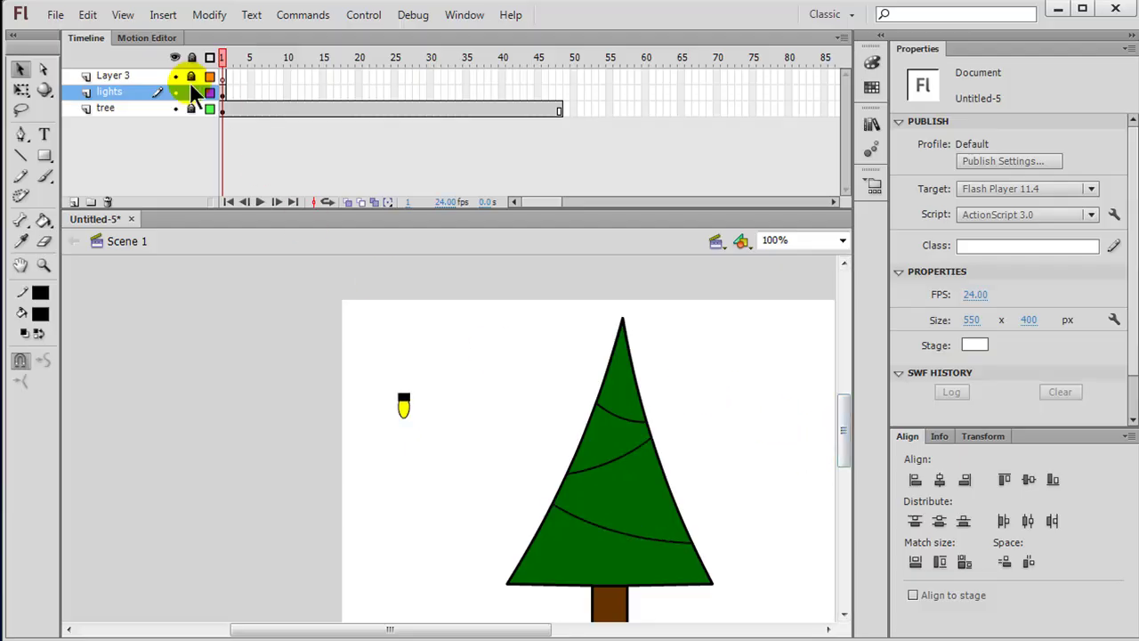
Step: Select the whole yellow bulb, cap and body, and move it onto the top garland's left end
double_click(97, 92)
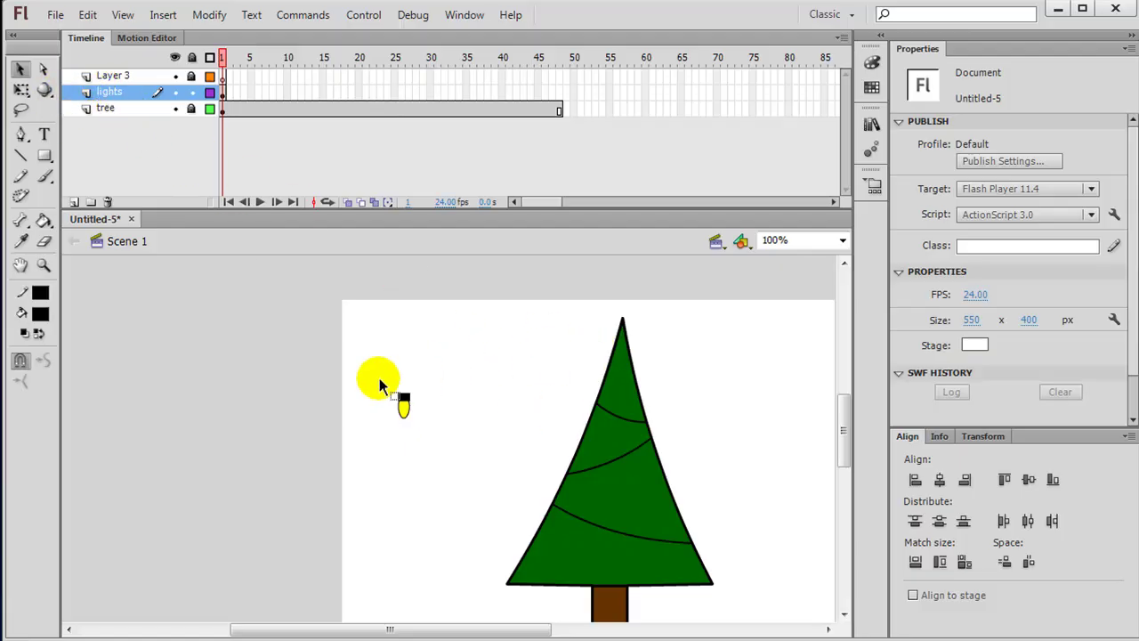
mouse_move(372, 372)
left_mouse_down()
mouse_move(443, 436)
mouse_move(429, 425)
left_mouse_up()
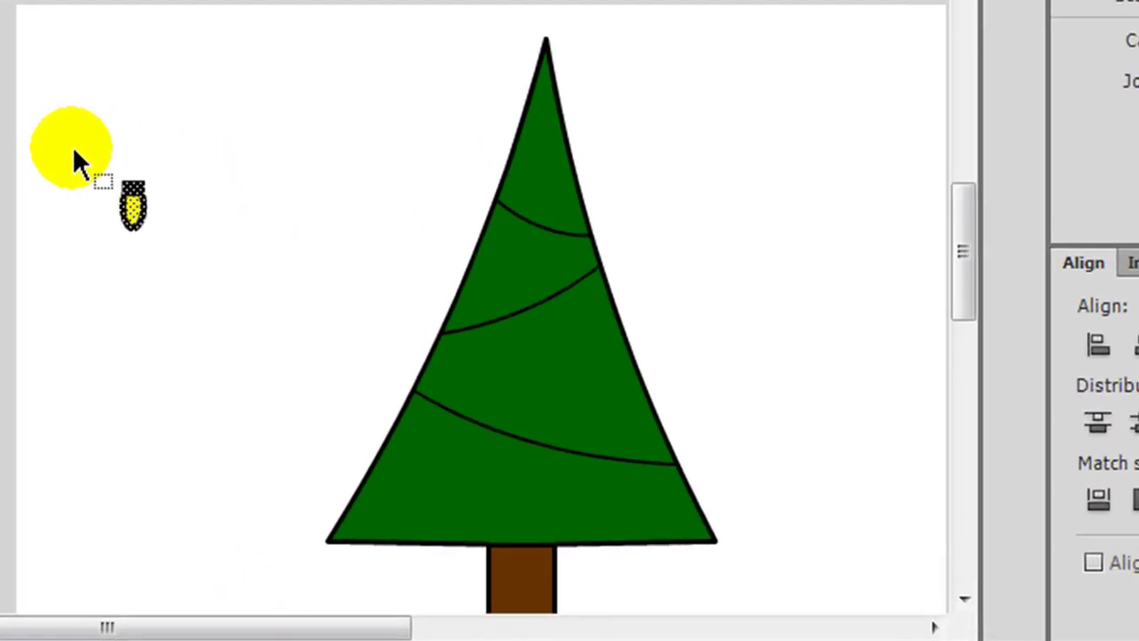
left_click_drag(76, 153, 214, 273)
left_click(138, 193)
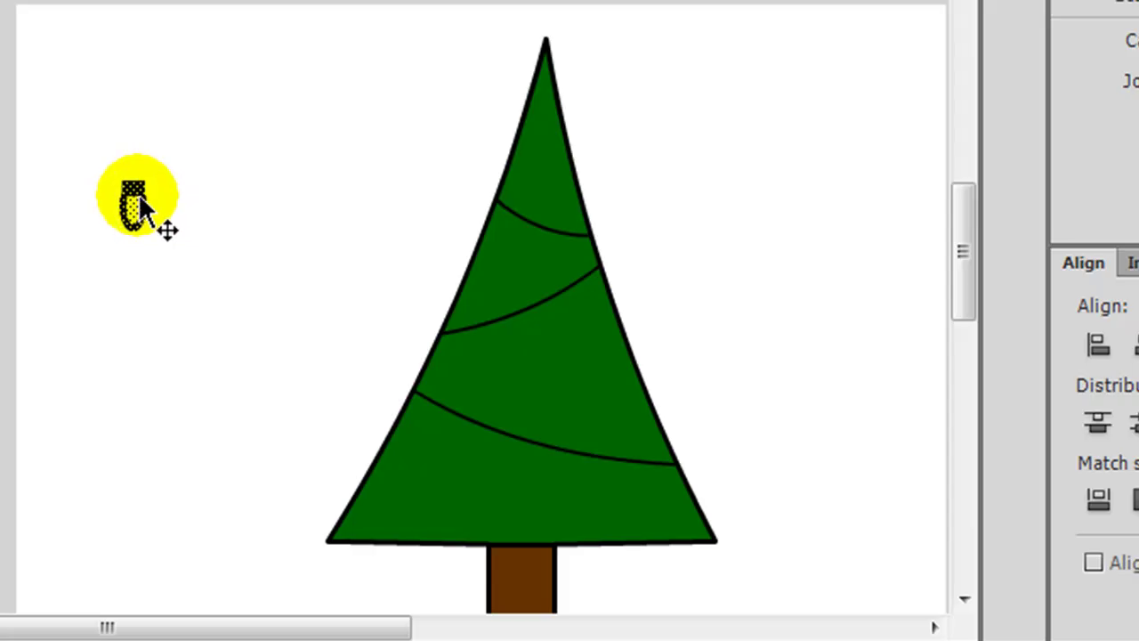
left_click_drag(138, 193, 493, 223)
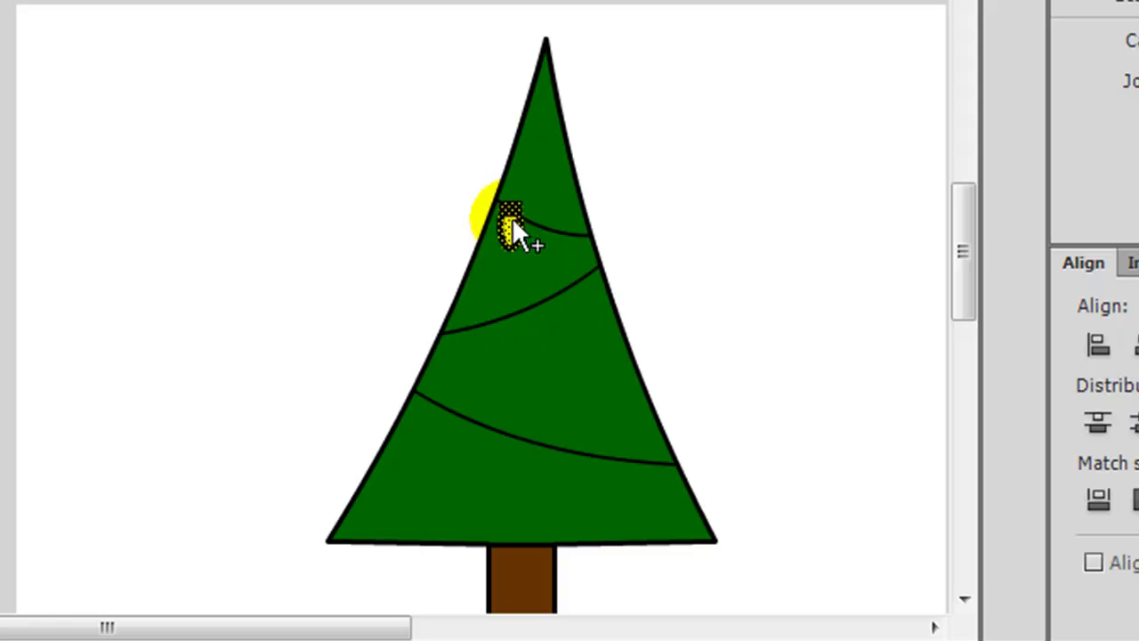
Step: Place copies of the bulb along the garlands
left_click_drag(511, 228, 574, 463)
left_click(504, 227)
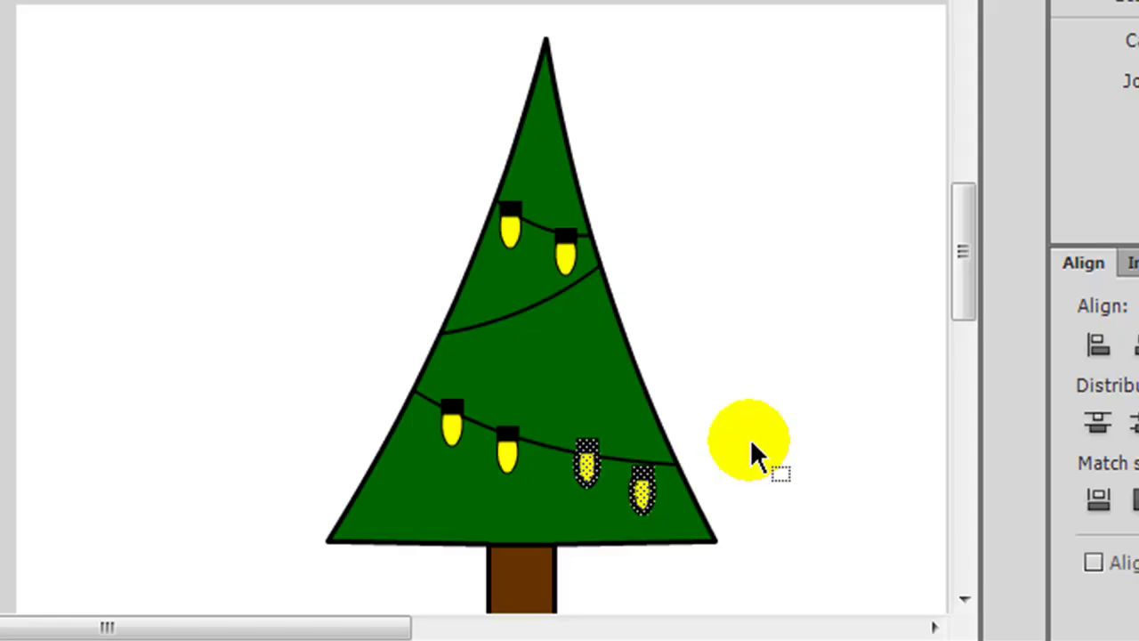
left_click(564, 252)
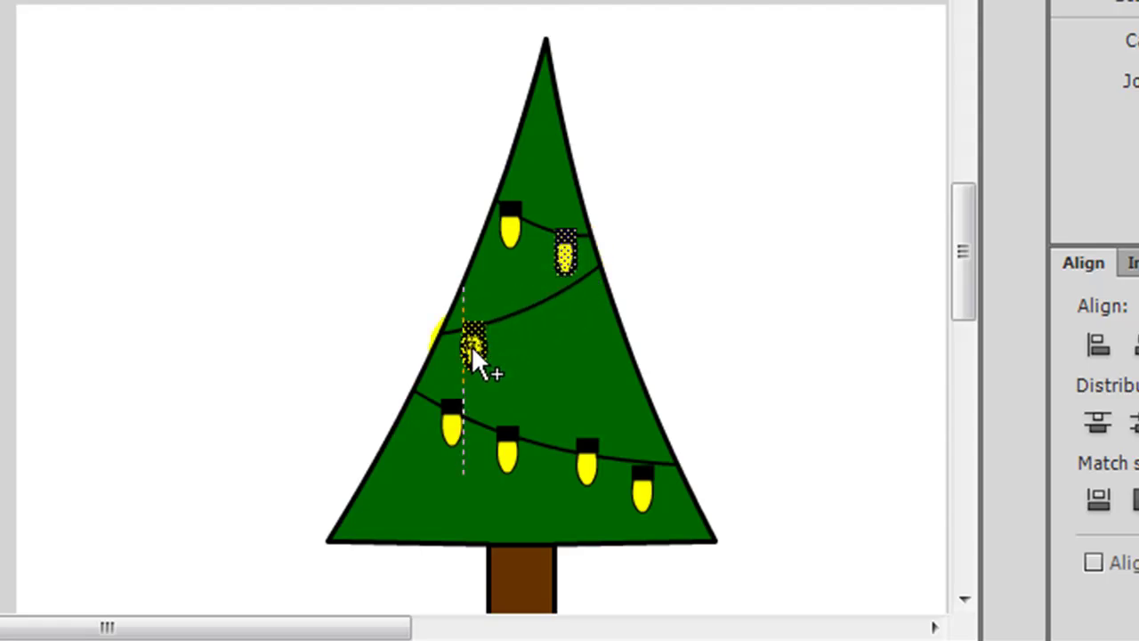
left_click(472, 347)
left_click_drag(472, 346, 600, 298)
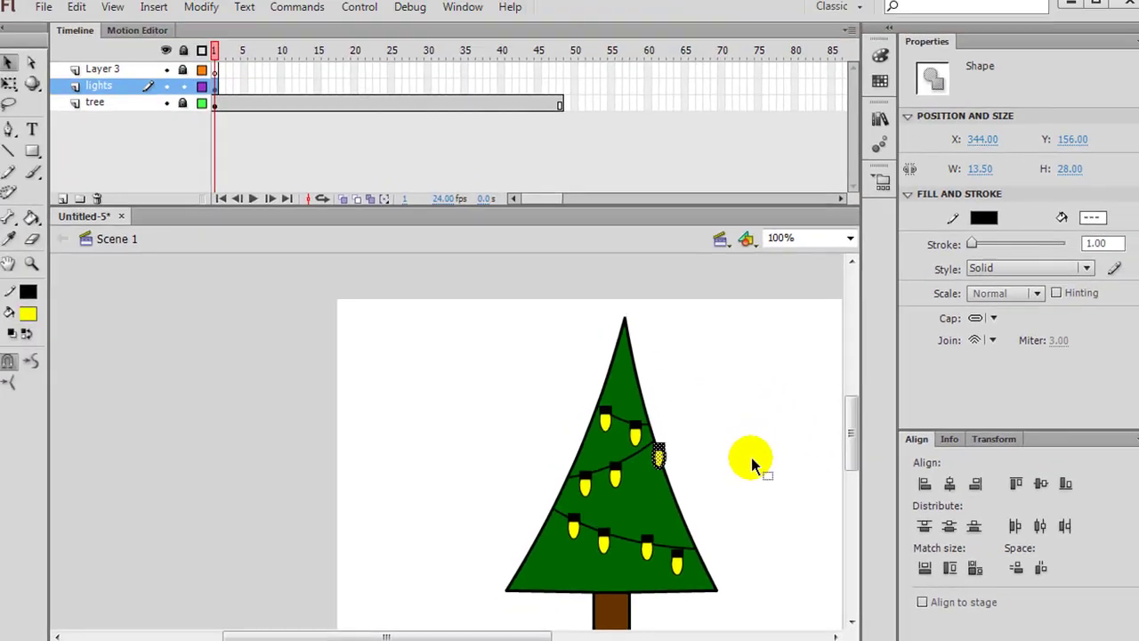
Step: Nudge the newest bulb copy precisely onto its garland, then deselect it
key("Left")
key("Left")
key("Left")
key("Left")
key("Up")
key("Up")
key("Up")
key("Up")
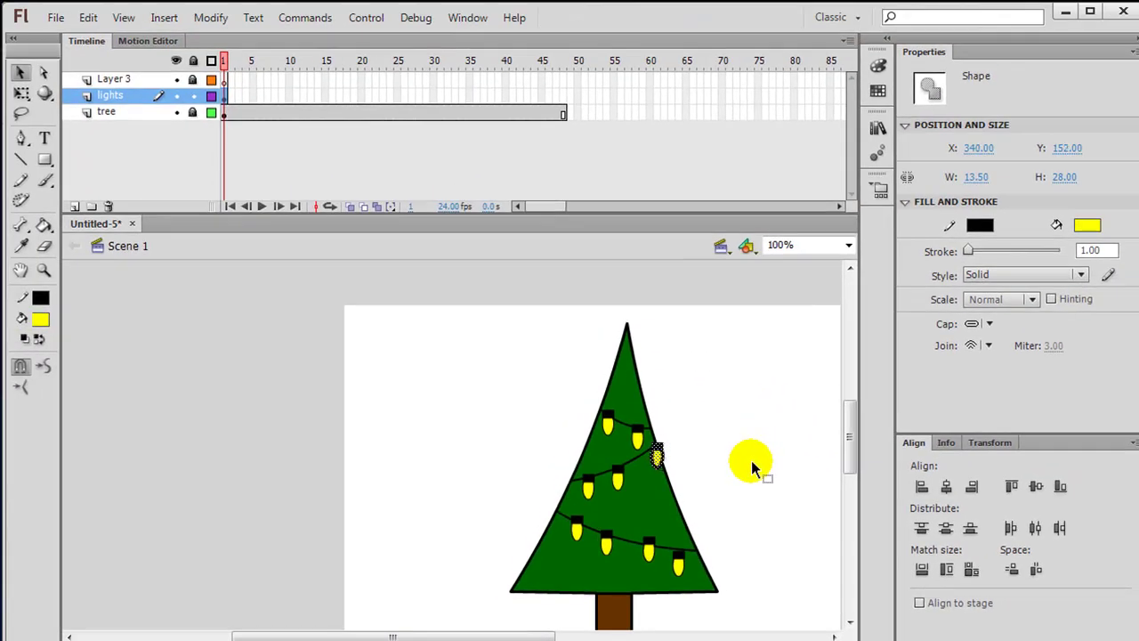
key("Left")
key("Down")
key("Down")
left_click(751, 460)
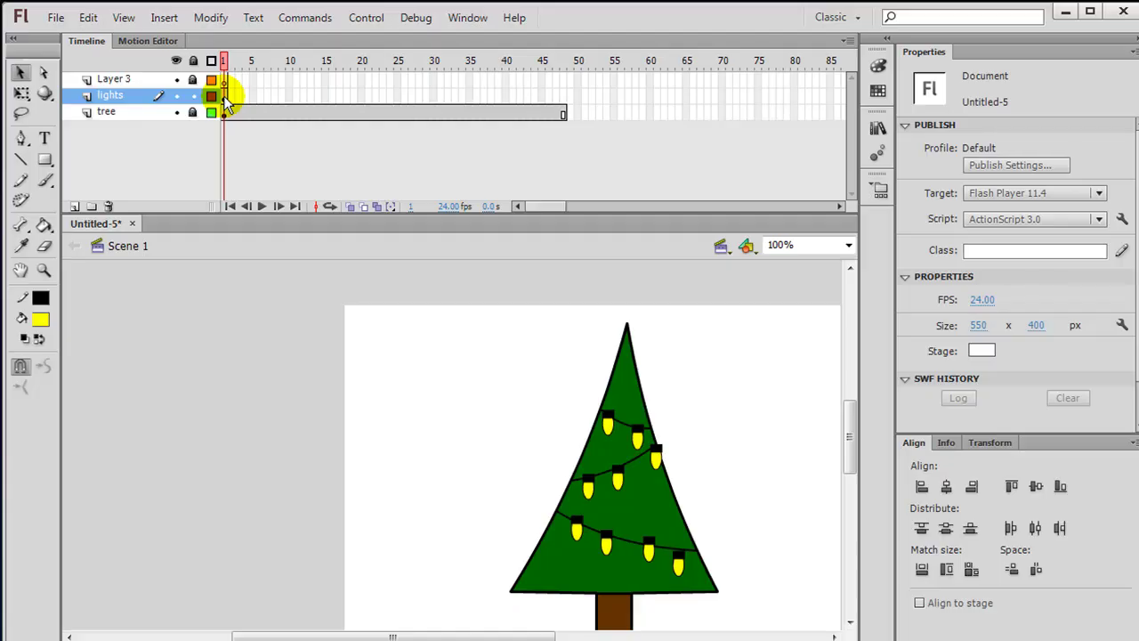
Step: Rename Layer 3 to 'bulbs'
left_click(114, 80)
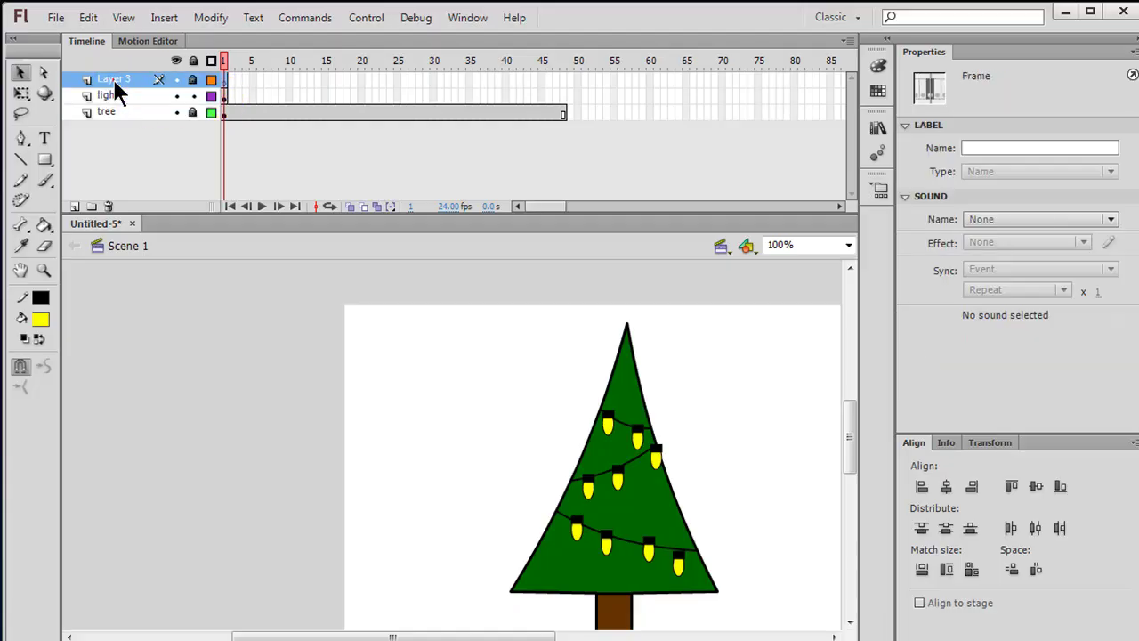
double_click(124, 80)
type("blu")
type("bs")
key("Return")
Step: Select the yellow fills of all nine bulbs on the lights layer and remove them
left_click(223, 97)
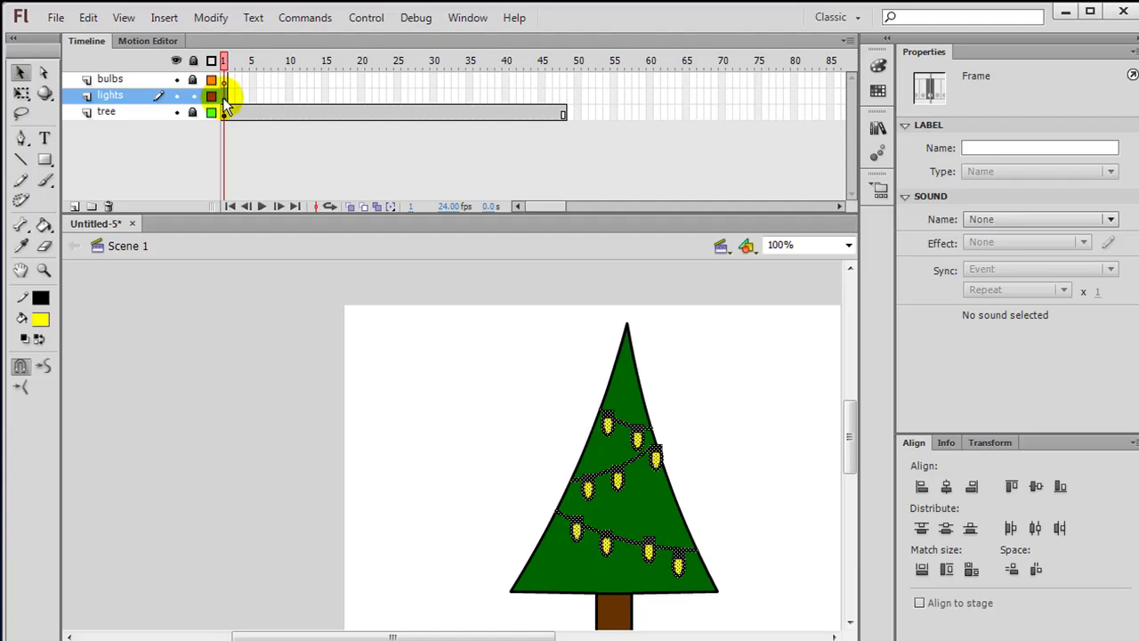
left_click(404, 409)
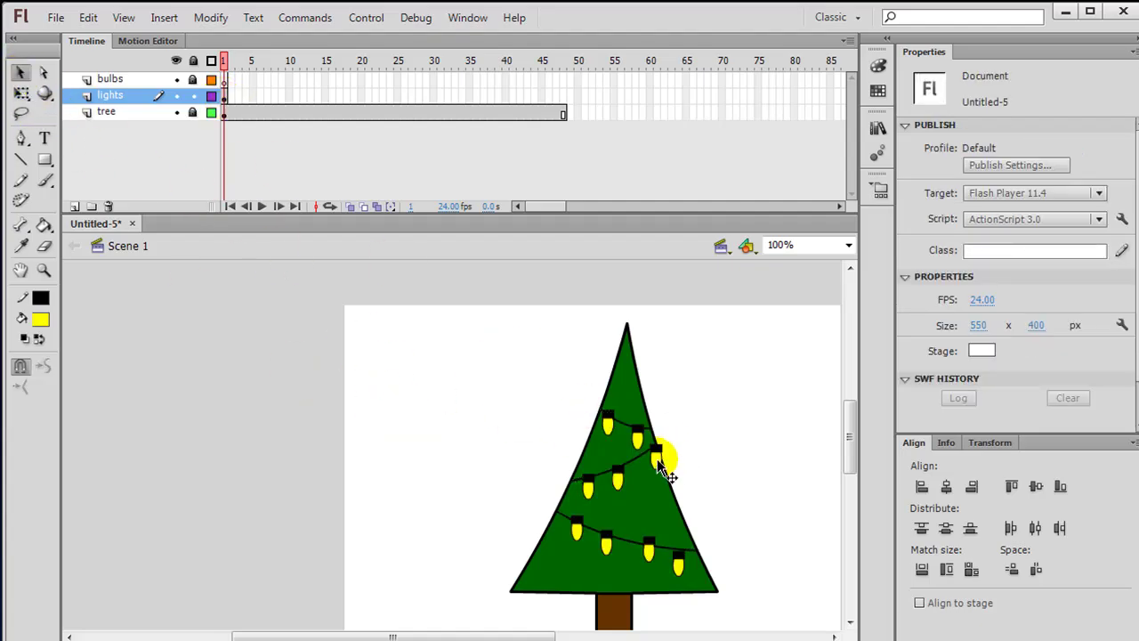
left_click(608, 426)
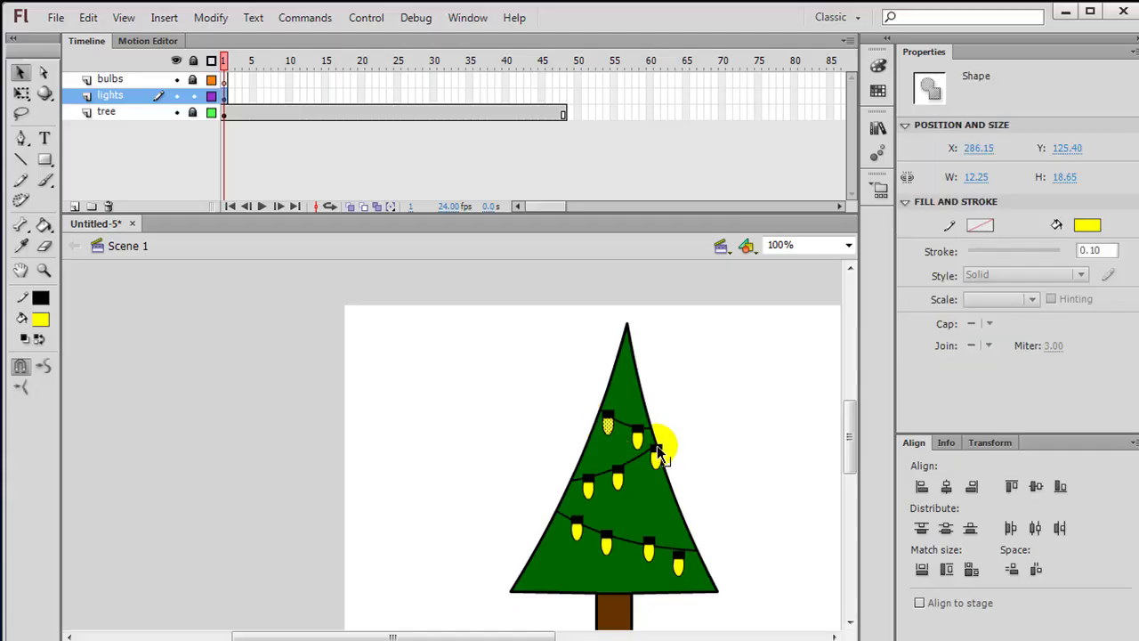
left_click(637, 440, "shift")
left_click(656, 459, "shift")
left_click(619, 485, "shift")
left_click(589, 490, "shift")
left_click(577, 527, "shift")
left_click(579, 534, "shift")
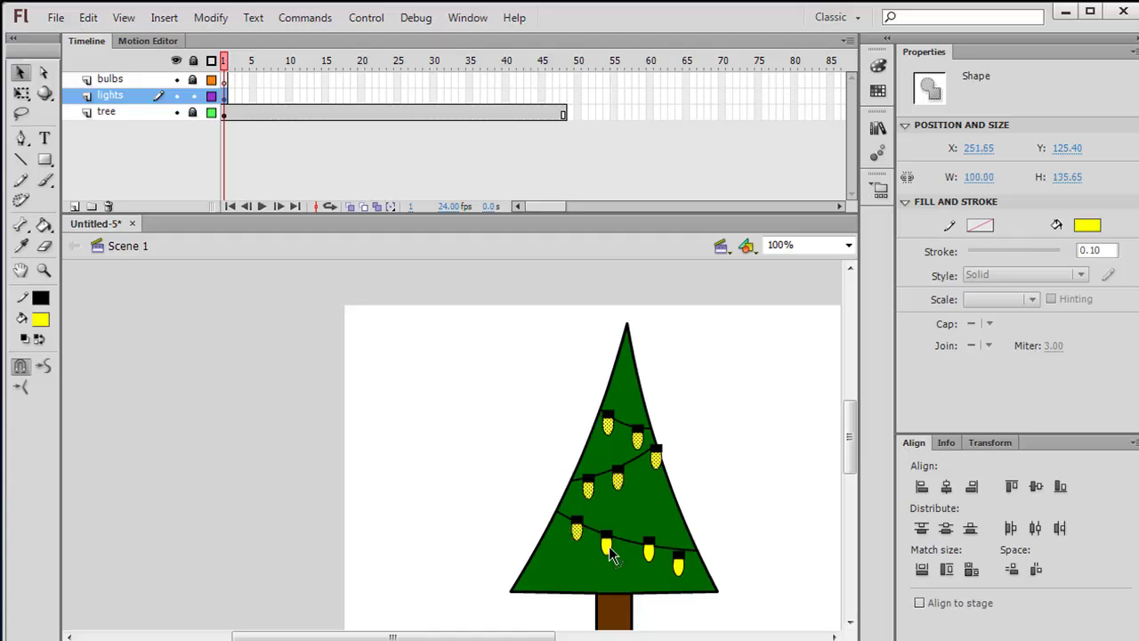
left_click(607, 545, "shift")
left_click(681, 570, "shift")
key("Delete")
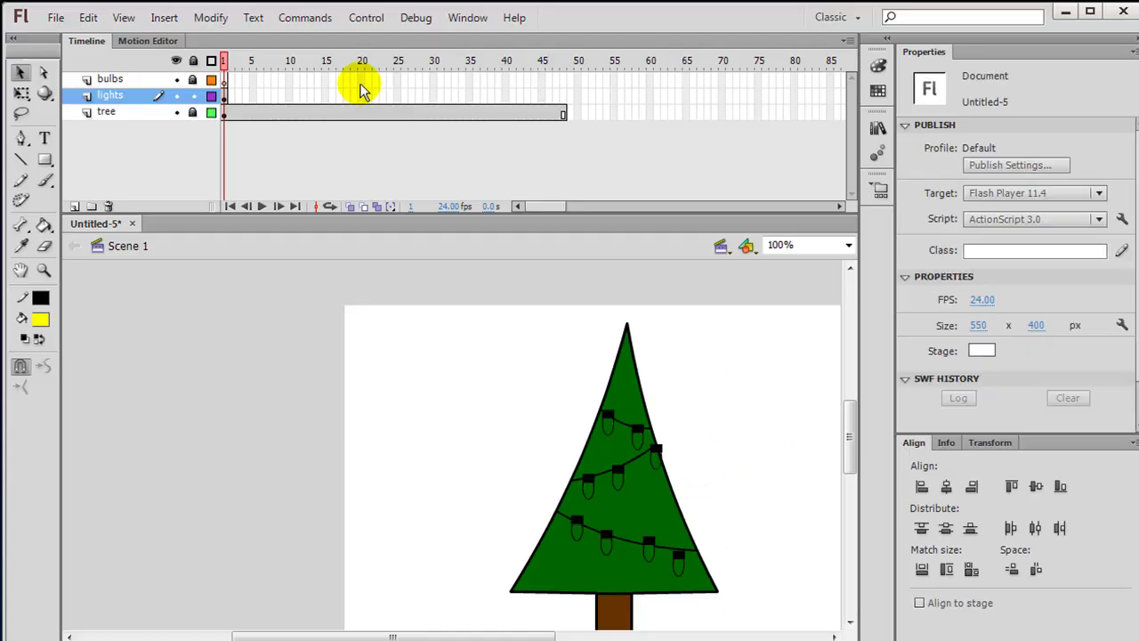
Step: Unlock the bulbs layer and paste the yellow fills in place on its frame 1
left_click(193, 82)
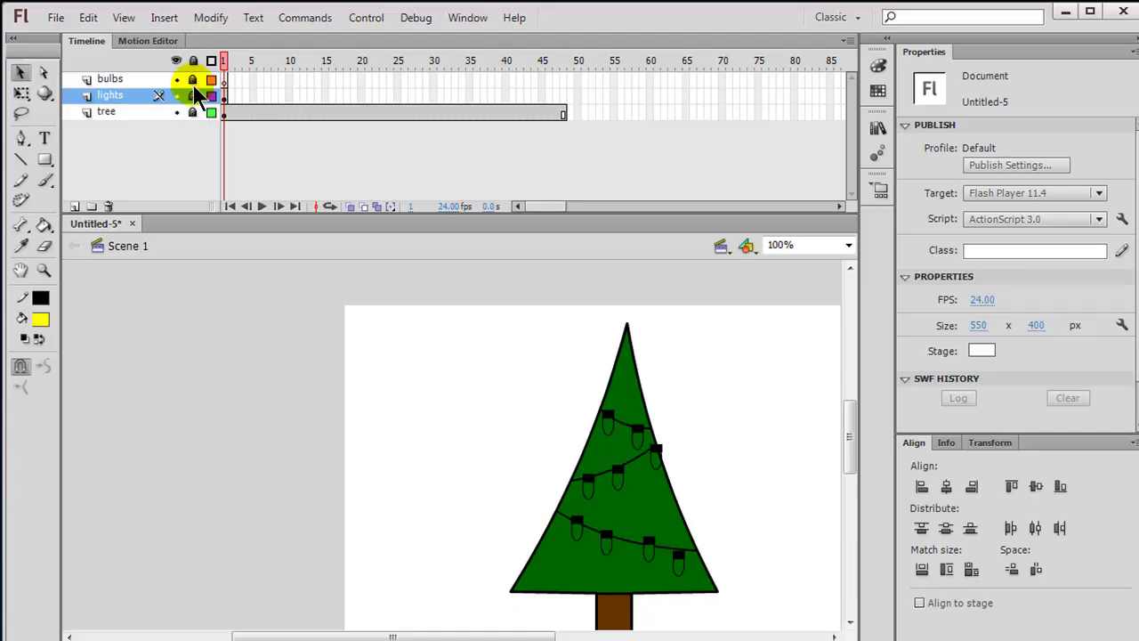
left_click(224, 81)
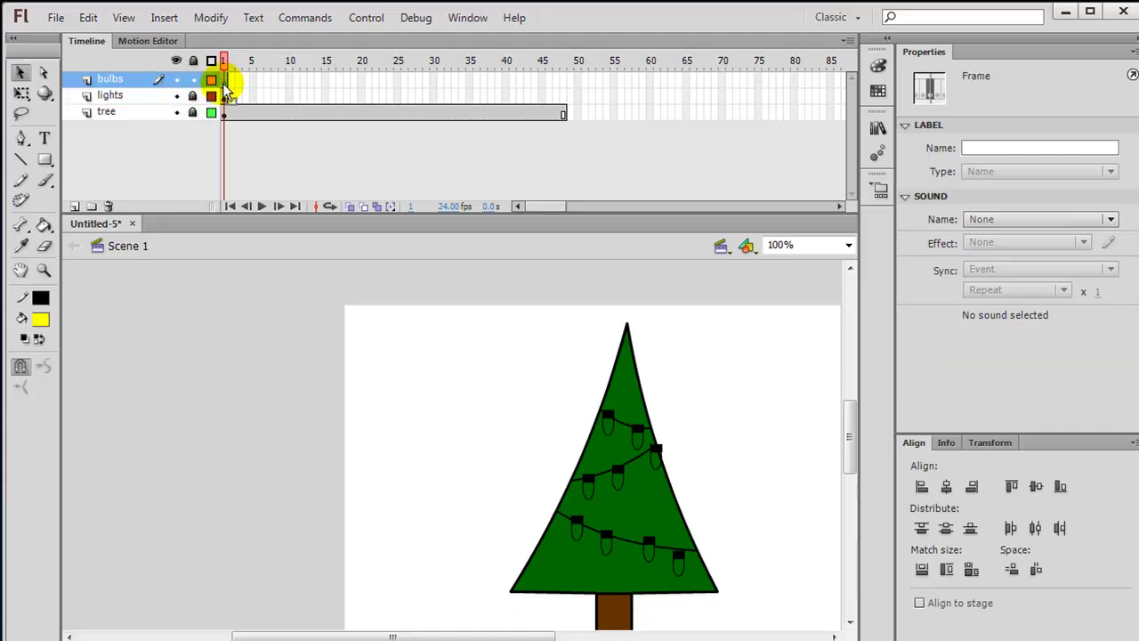
left_click(88, 18)
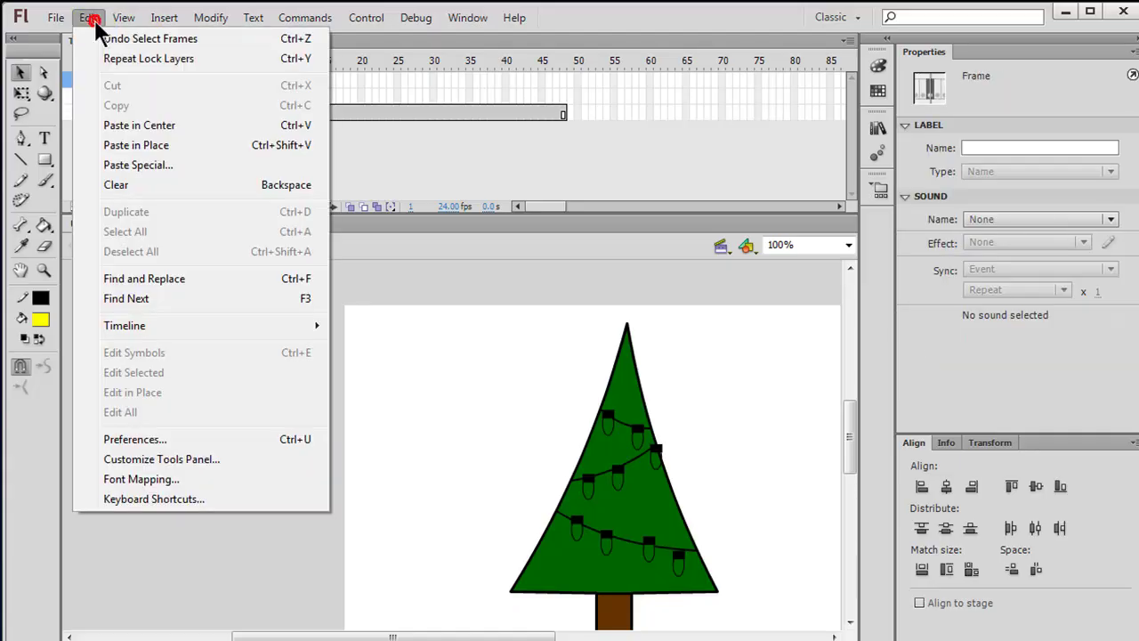
left_click(130, 145)
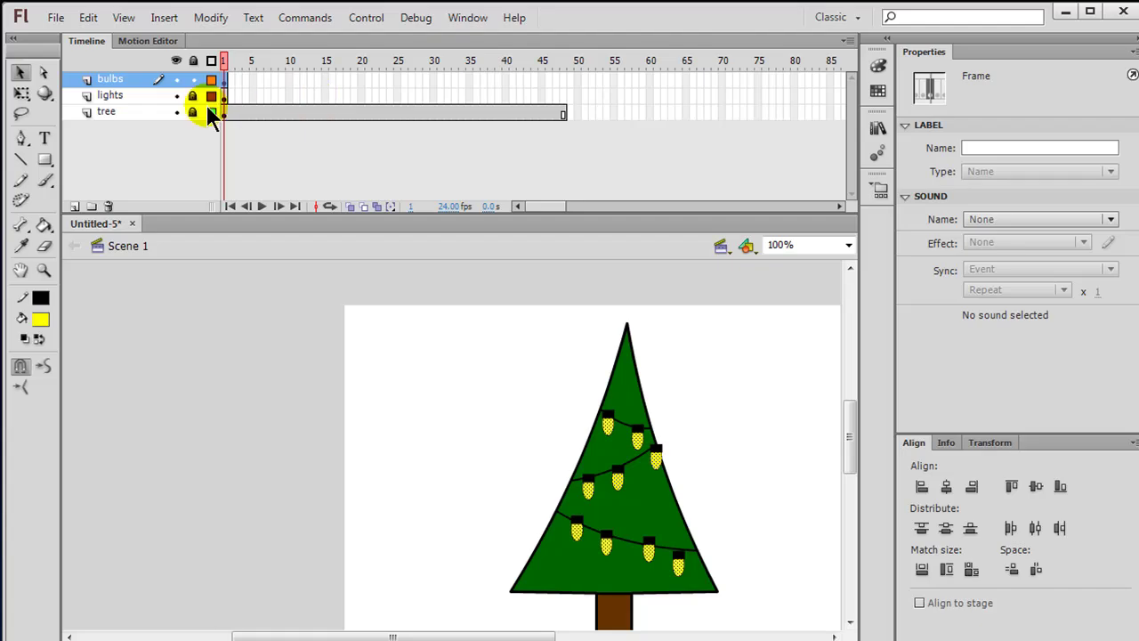
Step: Extend the lights layer to frame 48 and return to bulbs frame 1
left_click(563, 96)
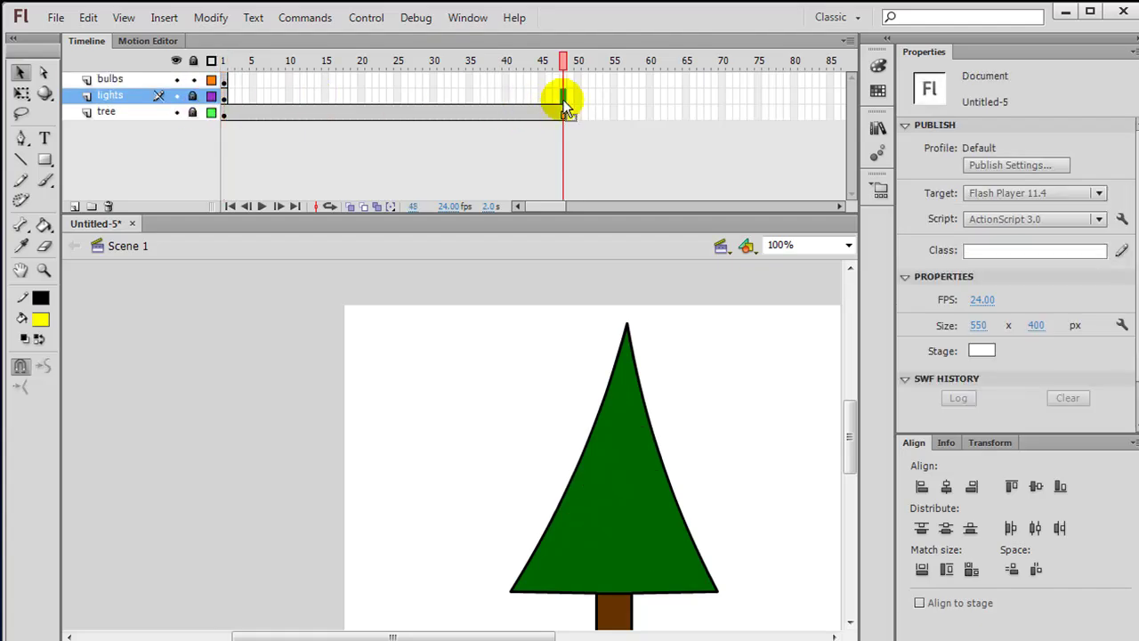
key("F5")
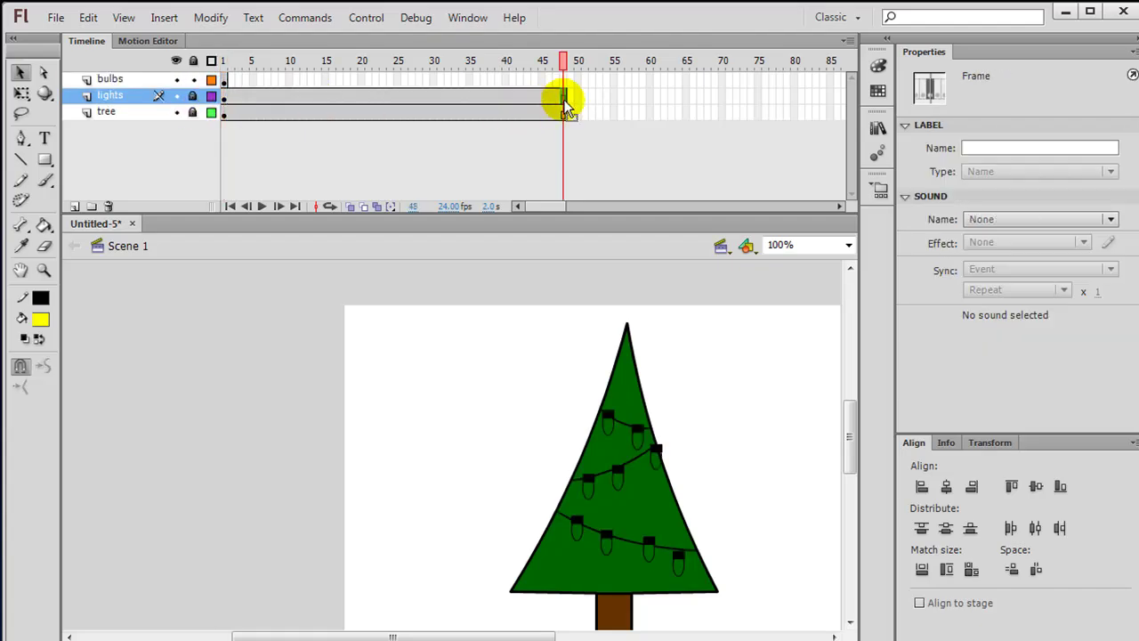
left_click(223, 79)
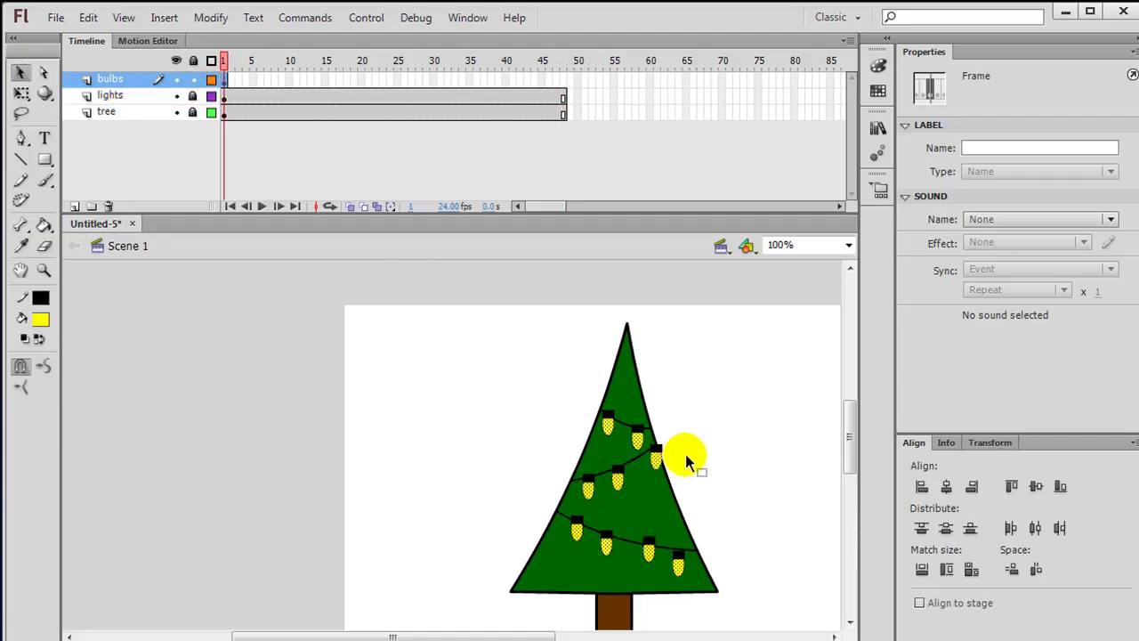
Step: Insert keyframes on the bulbs layer at frames 10, 15, 20, 25 and 30
left_click(266, 147)
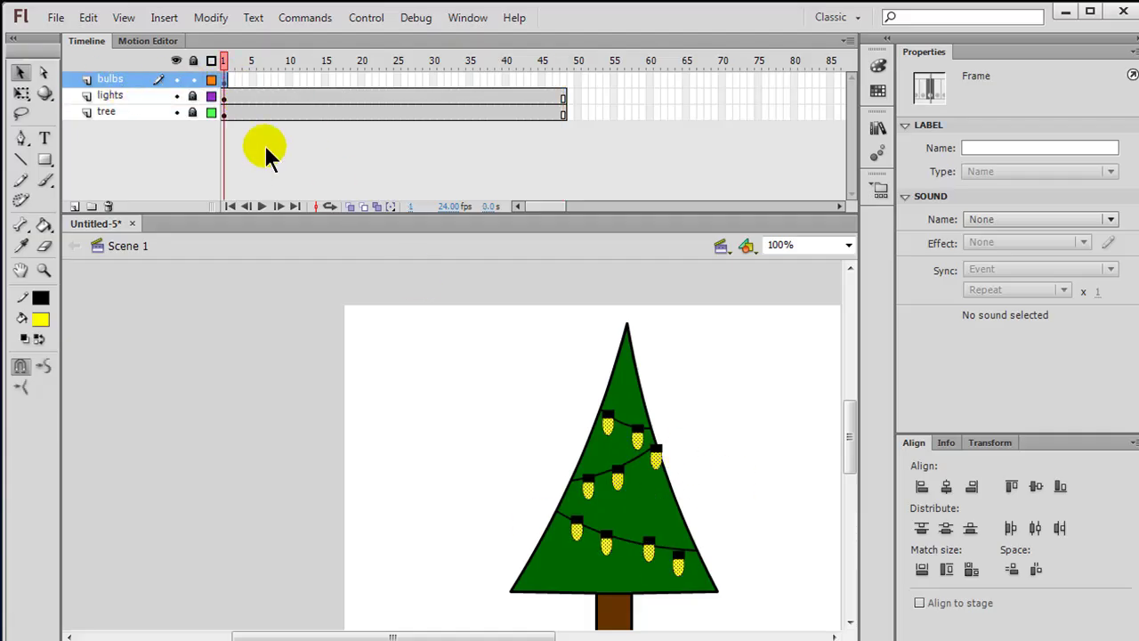
left_click(254, 80)
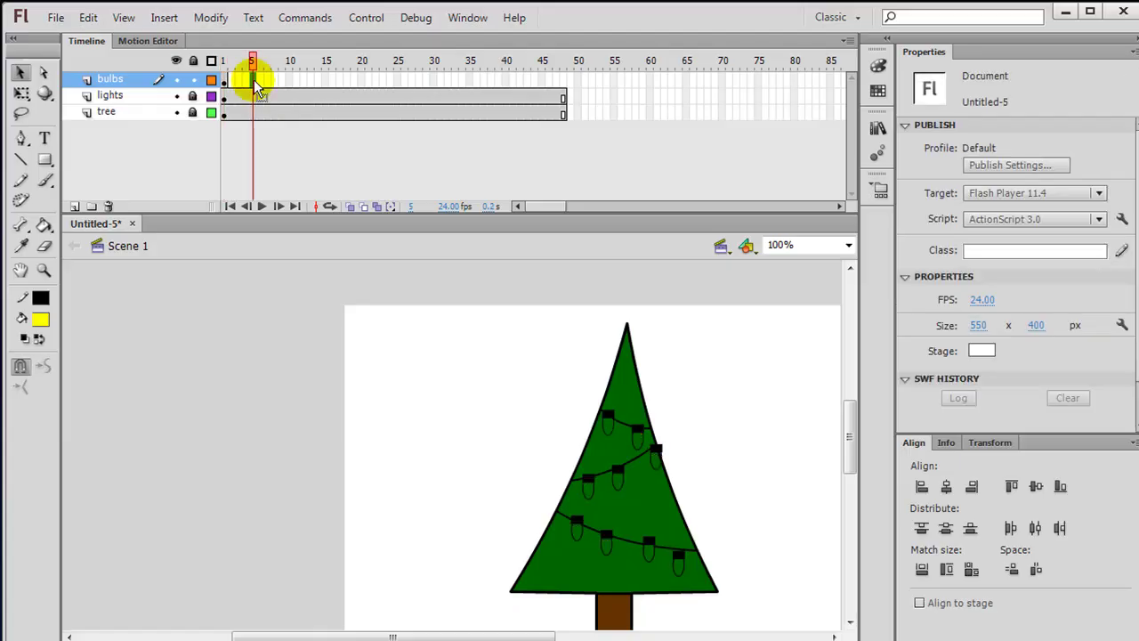
left_click(291, 81)
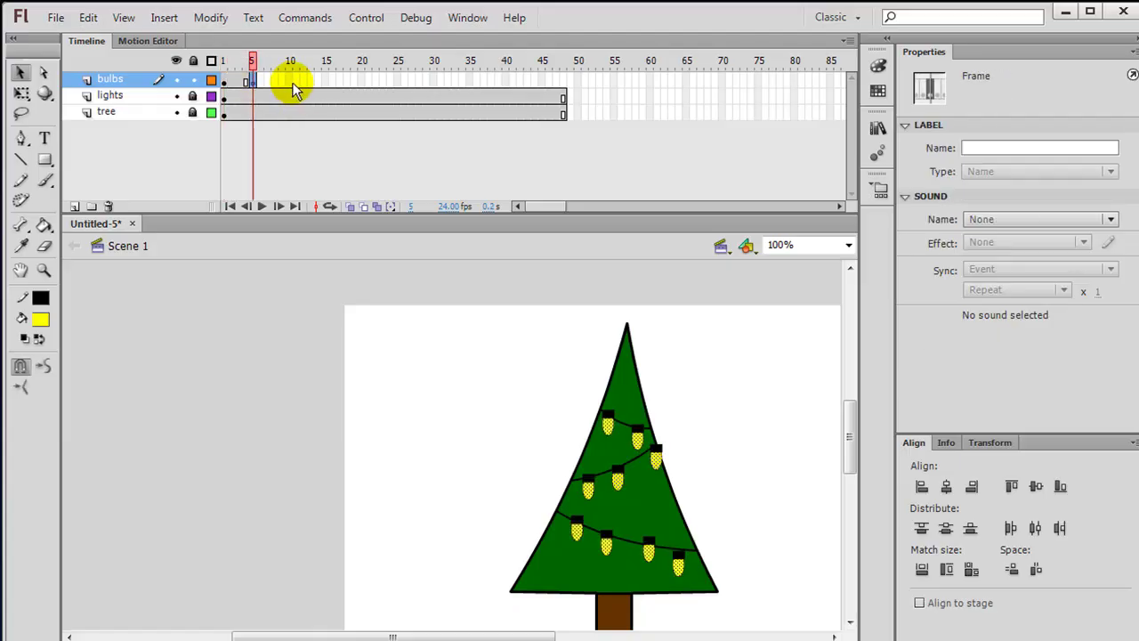
key("F6")
left_click(325, 81)
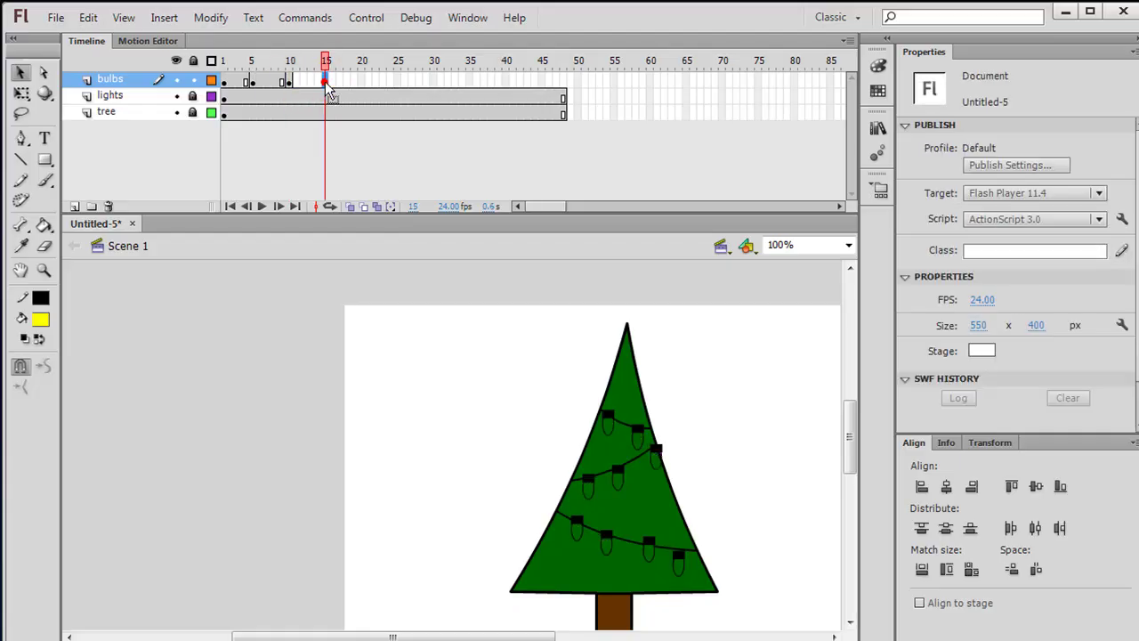
key("F6")
left_click(364, 82)
key("F6")
left_click(398, 81)
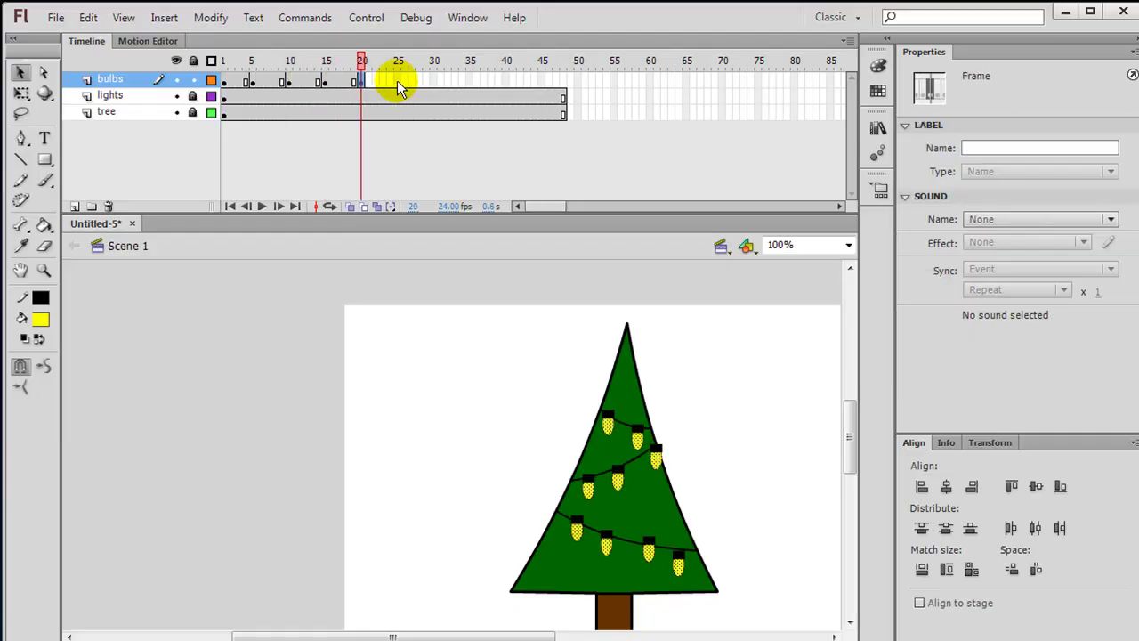
key("F6")
left_click(433, 82)
key("F6")
Step: Add bulbs-layer keyframes at frames 35, 40, 45 and 48, then return to frame 5
left_click(469, 81)
key("F6")
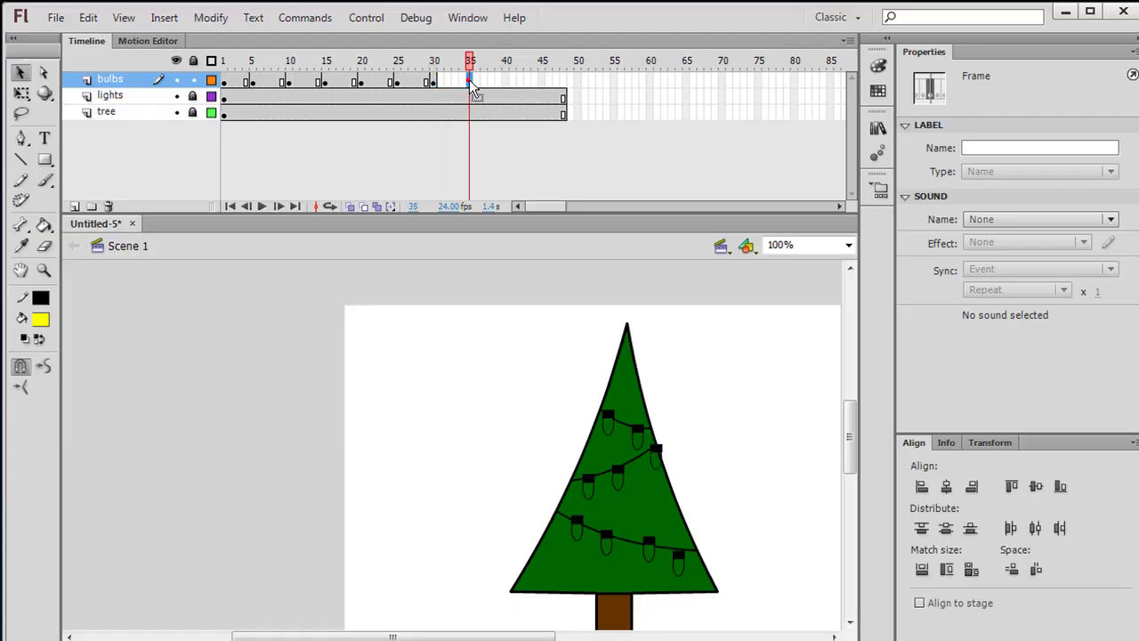
left_click(506, 81)
key("F6")
left_click(540, 80)
key("F6")
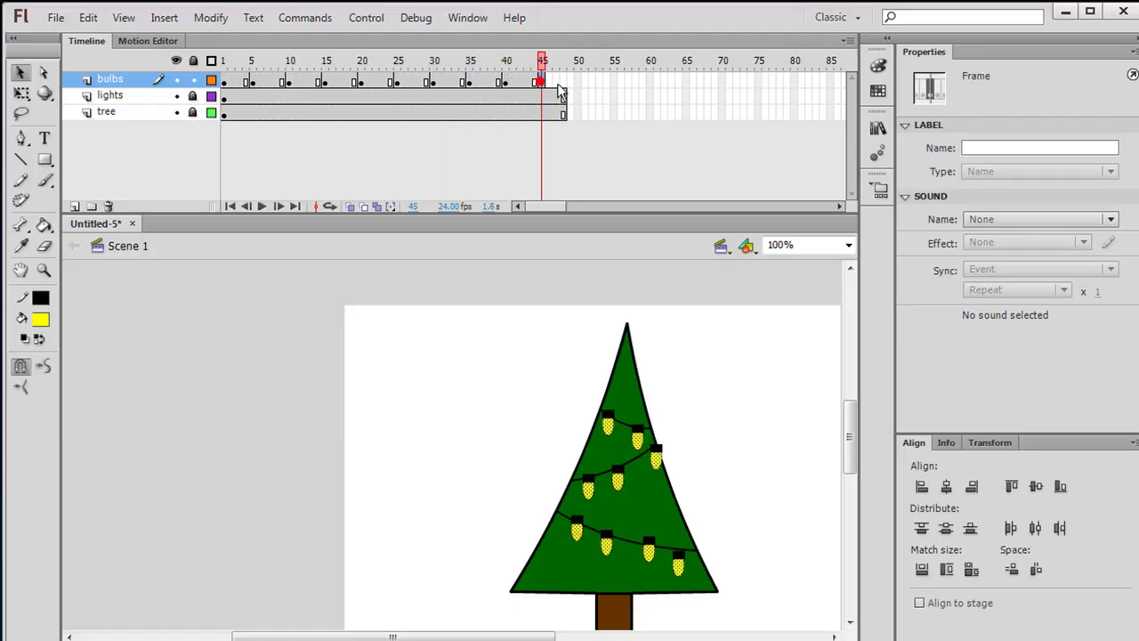
left_click(563, 82)
key("F6")
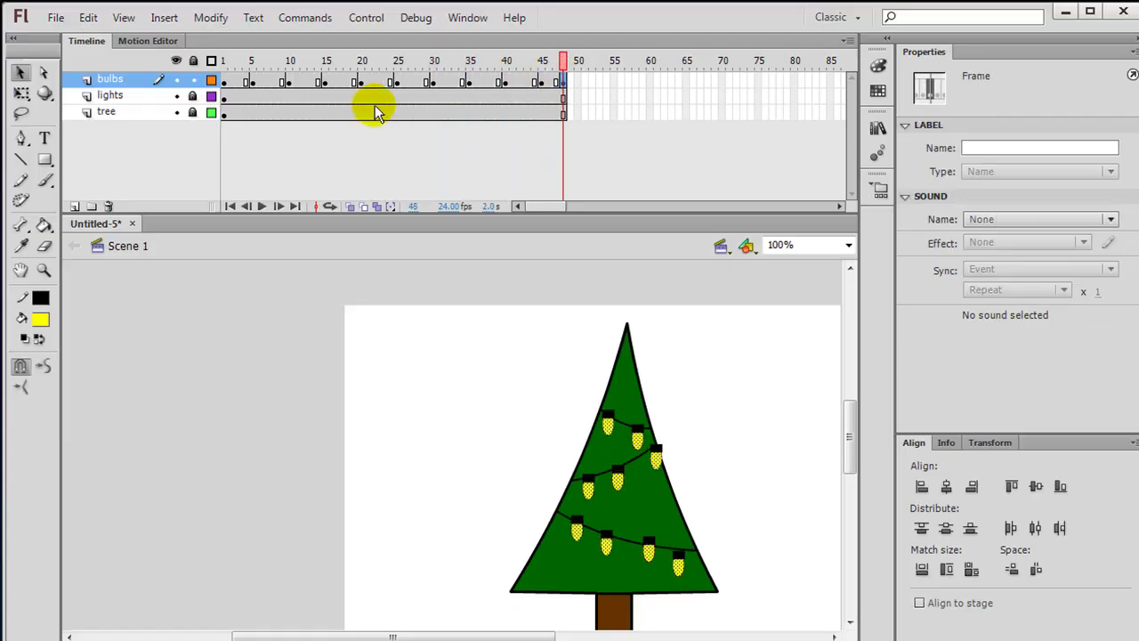
left_click(253, 85)
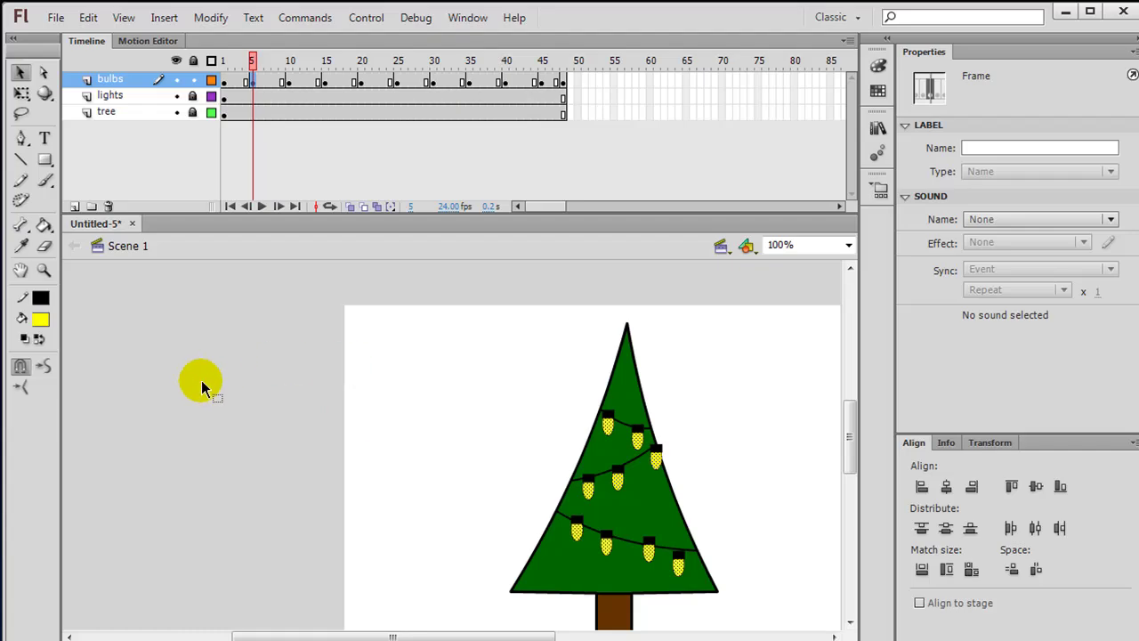
Step: Colour the bulbs dark magenta at frame 5, yellow at frame 10 and navy at frame 15
left_click(46, 320)
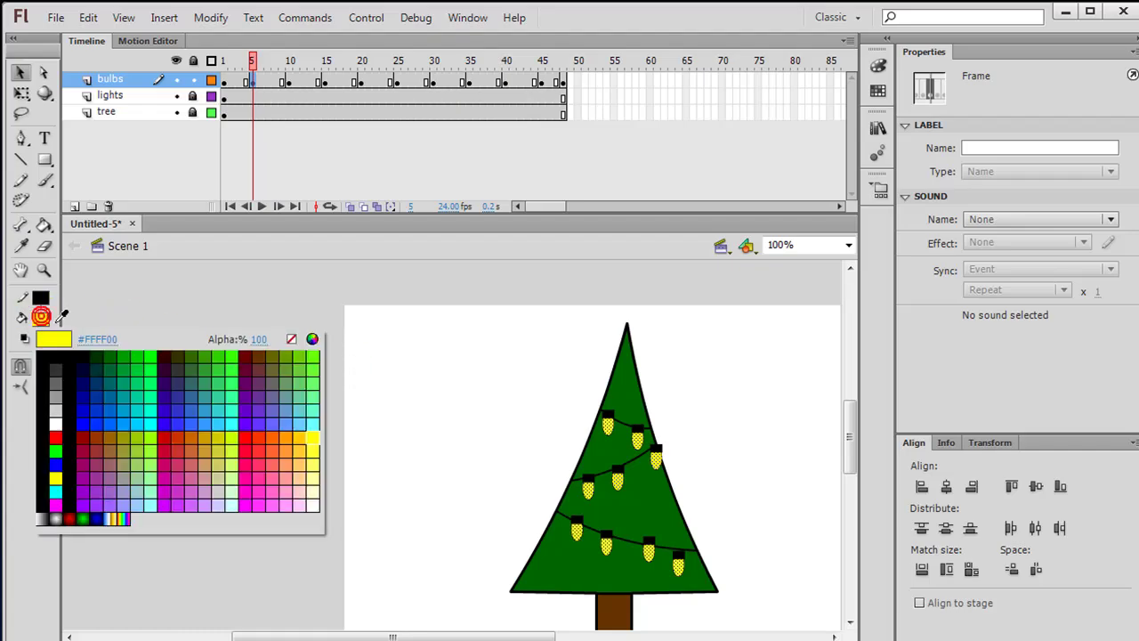
left_click(86, 454)
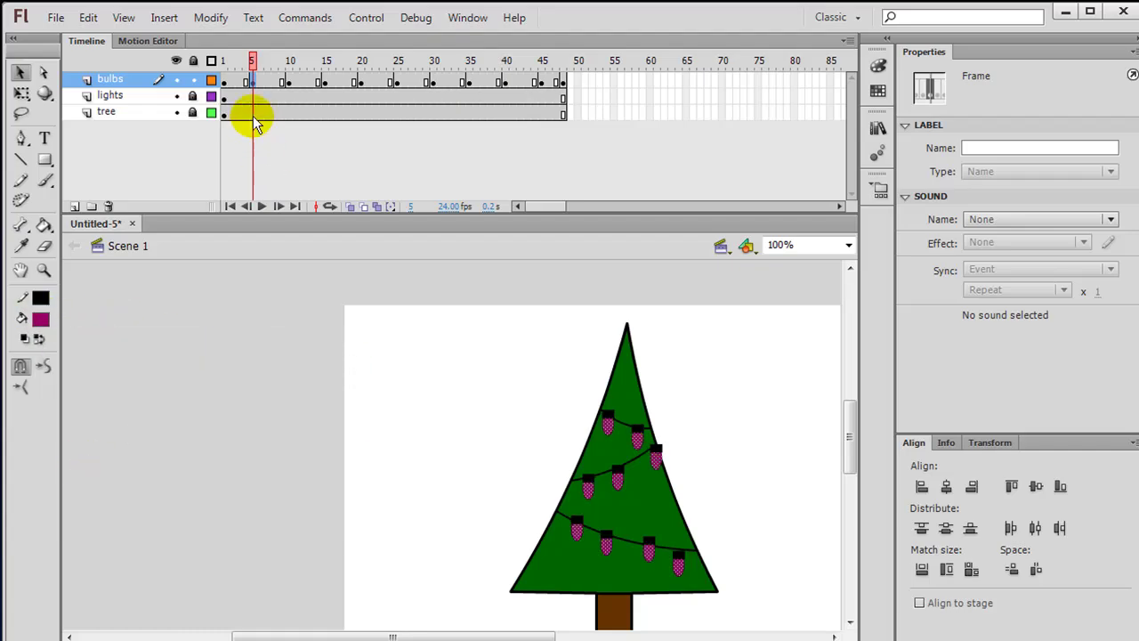
left_click(290, 82)
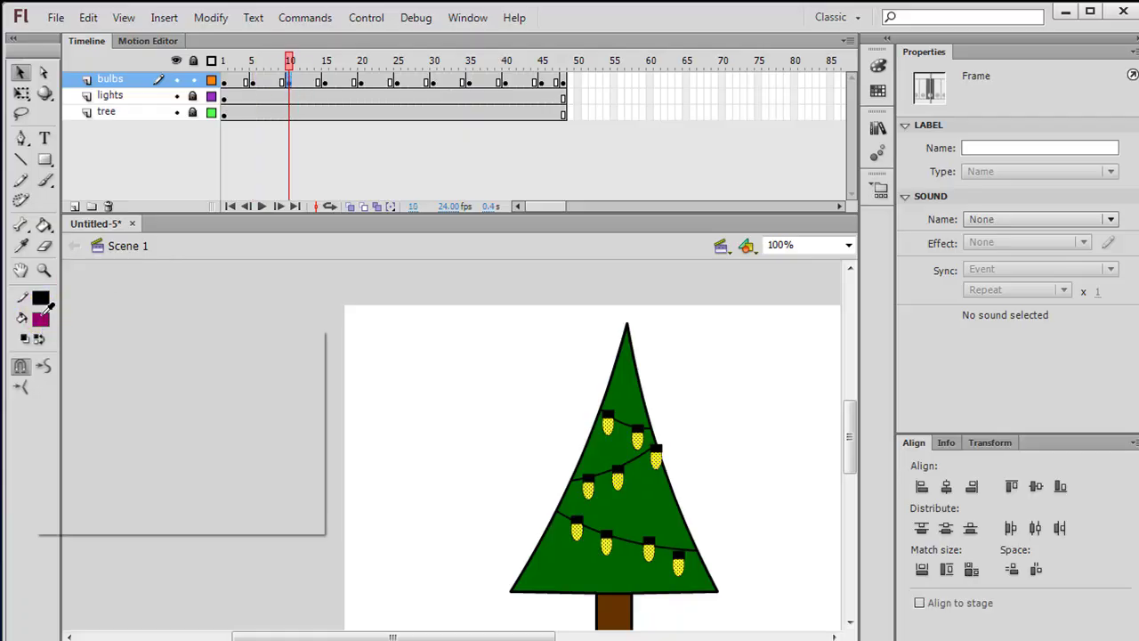
left_click(213, 456)
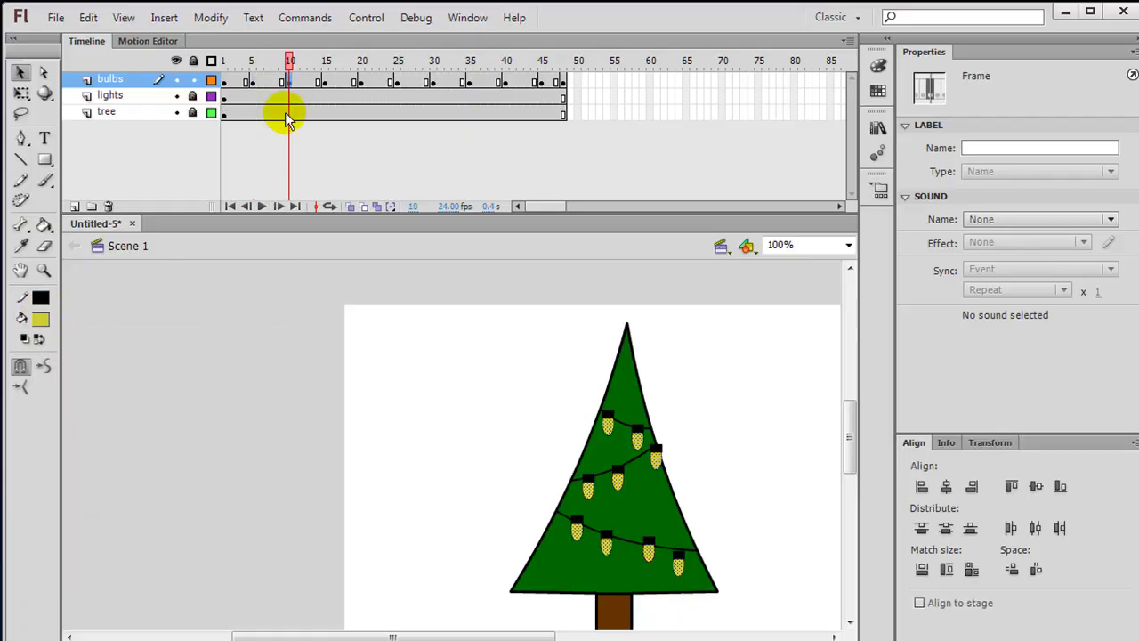
left_click(326, 81)
left_click(48, 318)
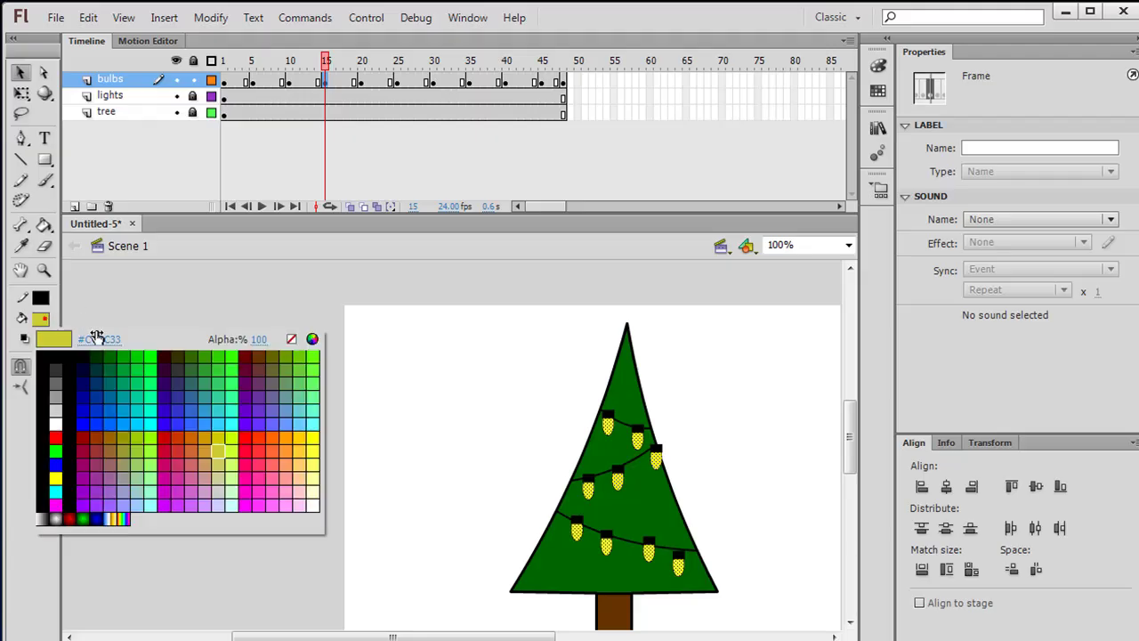
left_click(98, 385)
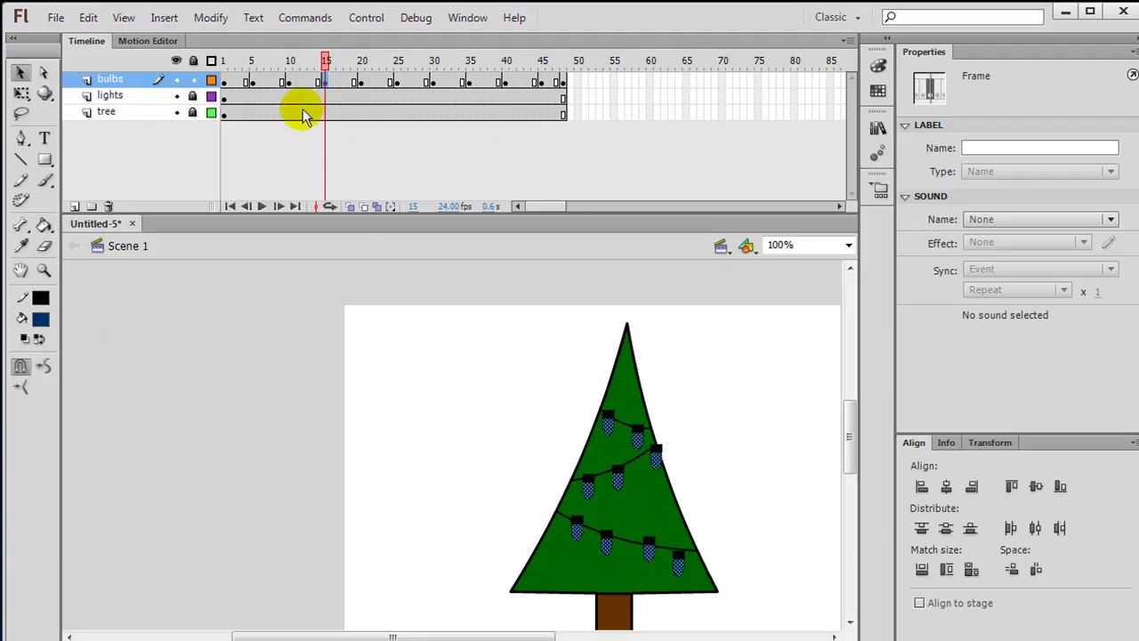
Step: Colour the bulbs white at frame 20, yellow at frame 25 and green at frame 30
left_click(360, 81)
left_click(45, 315)
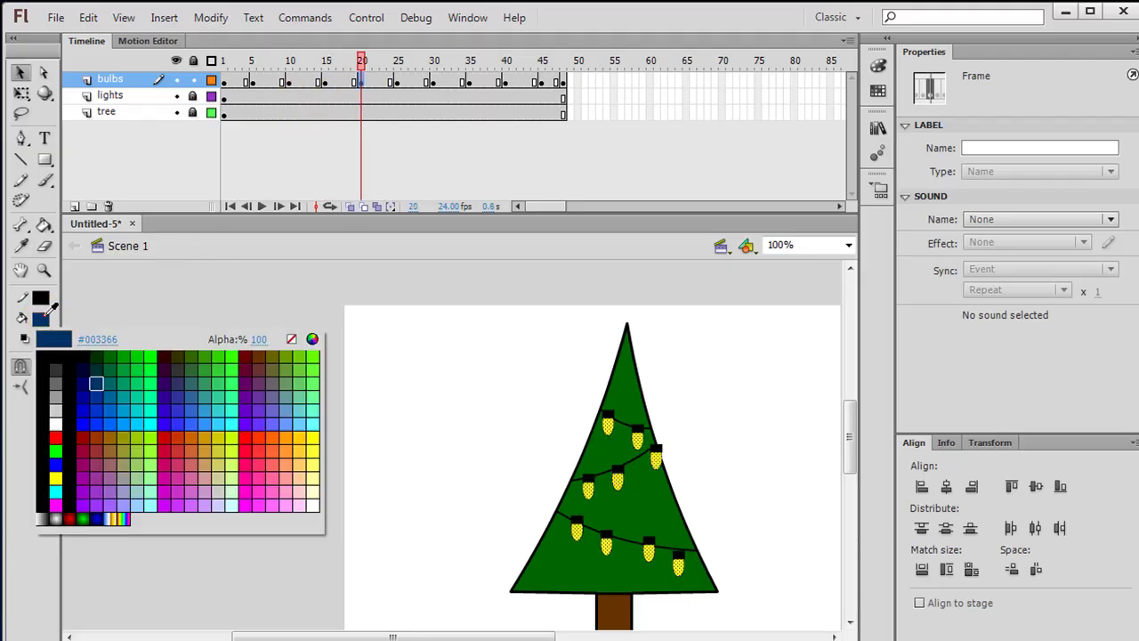
left_click(55, 425)
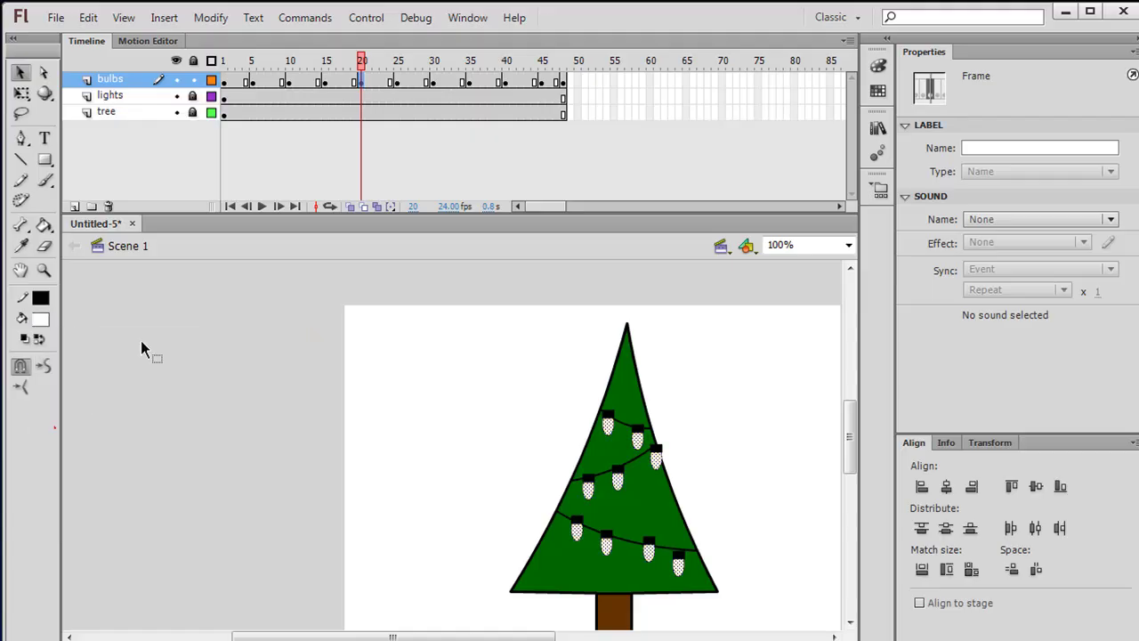
left_click(398, 81)
left_click(40, 320)
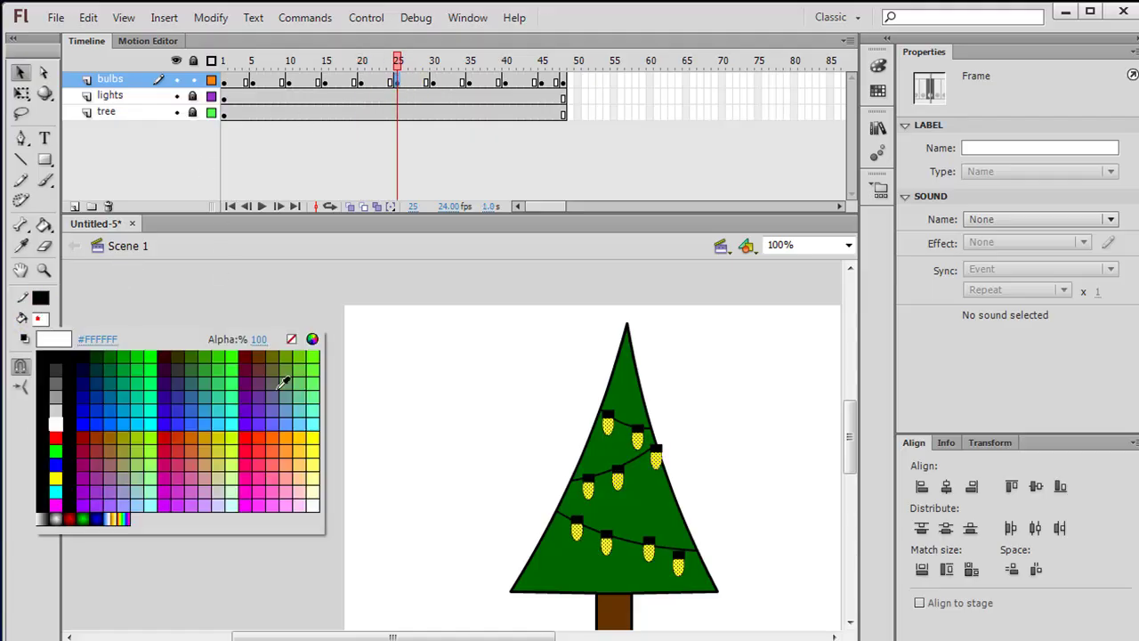
left_click(313, 440)
left_click(433, 81)
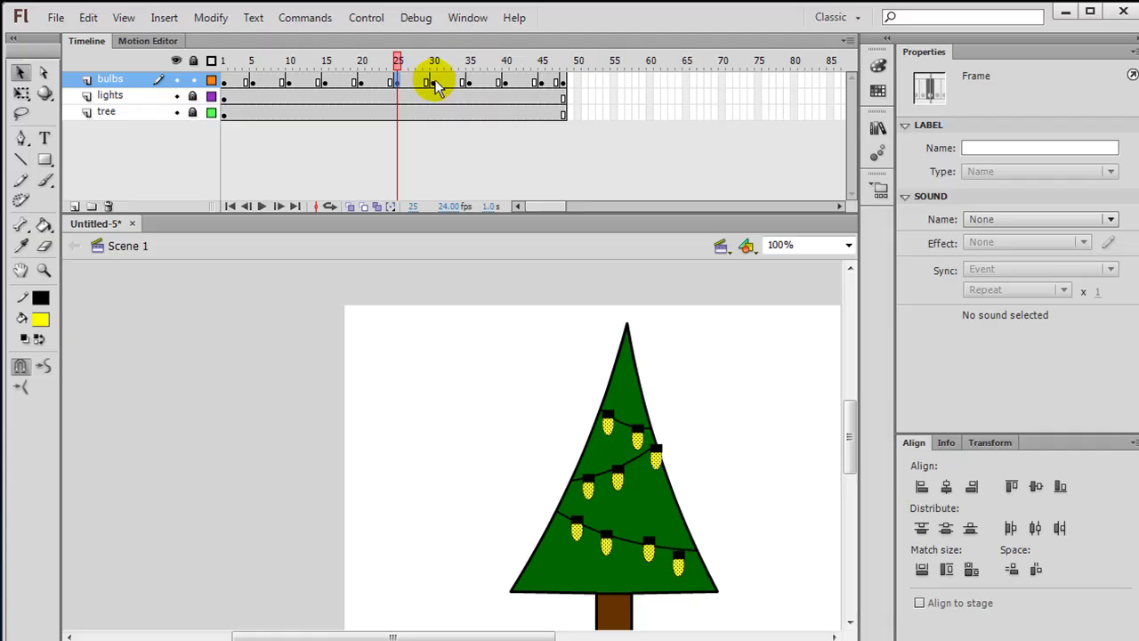
left_click(37, 317)
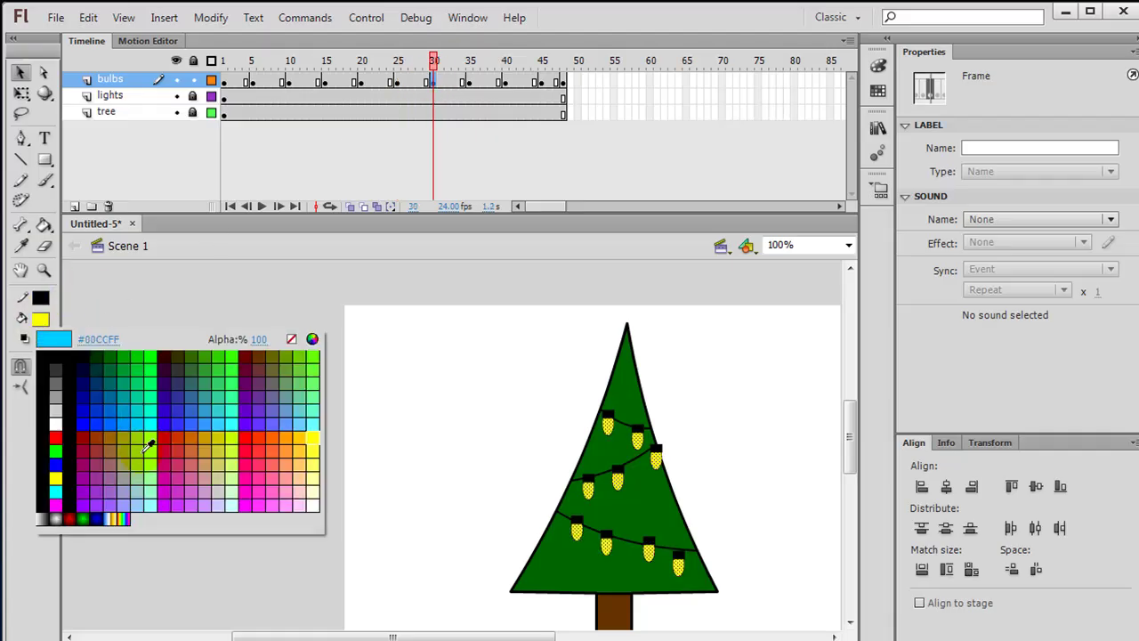
left_click(56, 451)
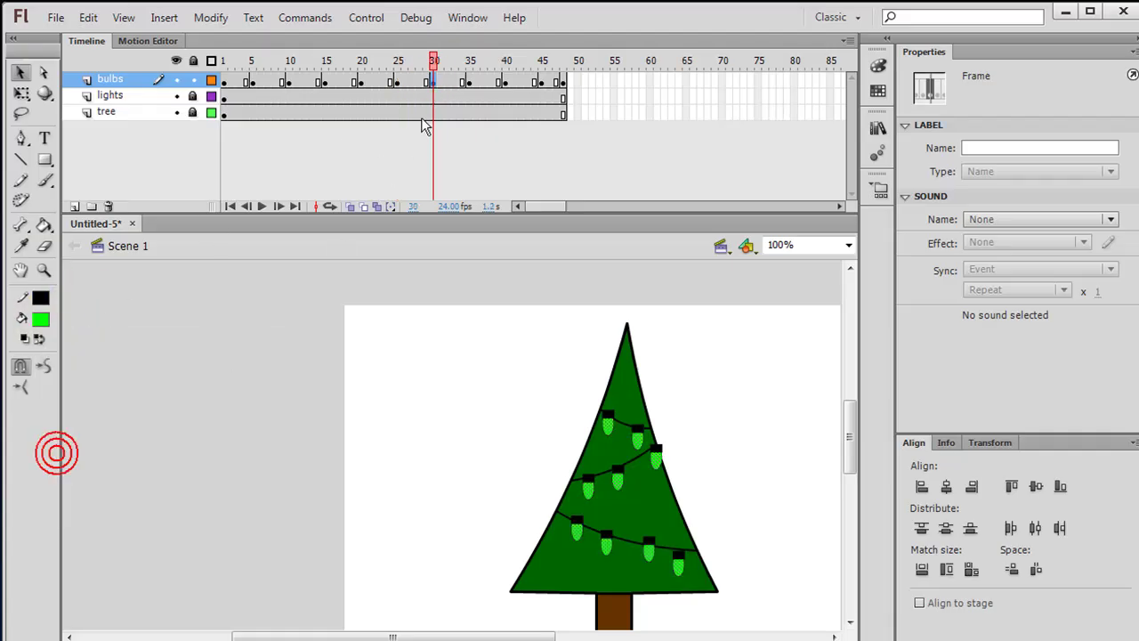
Step: Colour the bulbs red at frame 35, blue at frame 40 and white at frame 45
left_click(470, 81)
left_click(41, 321)
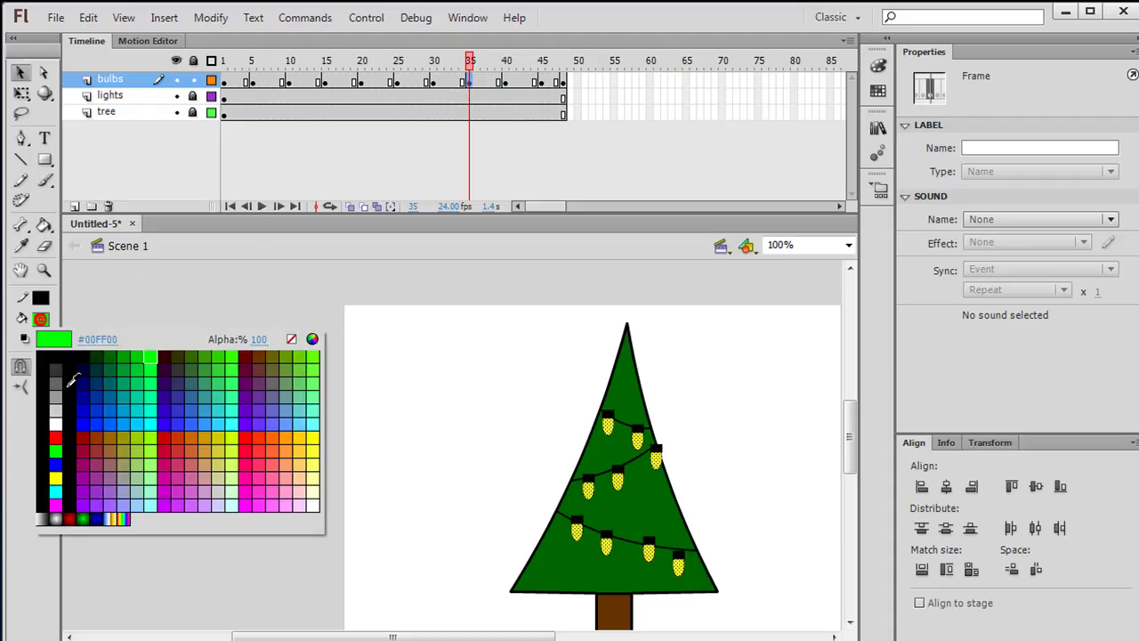
left_click(58, 430)
left_click_drag(483, 81, 505, 83)
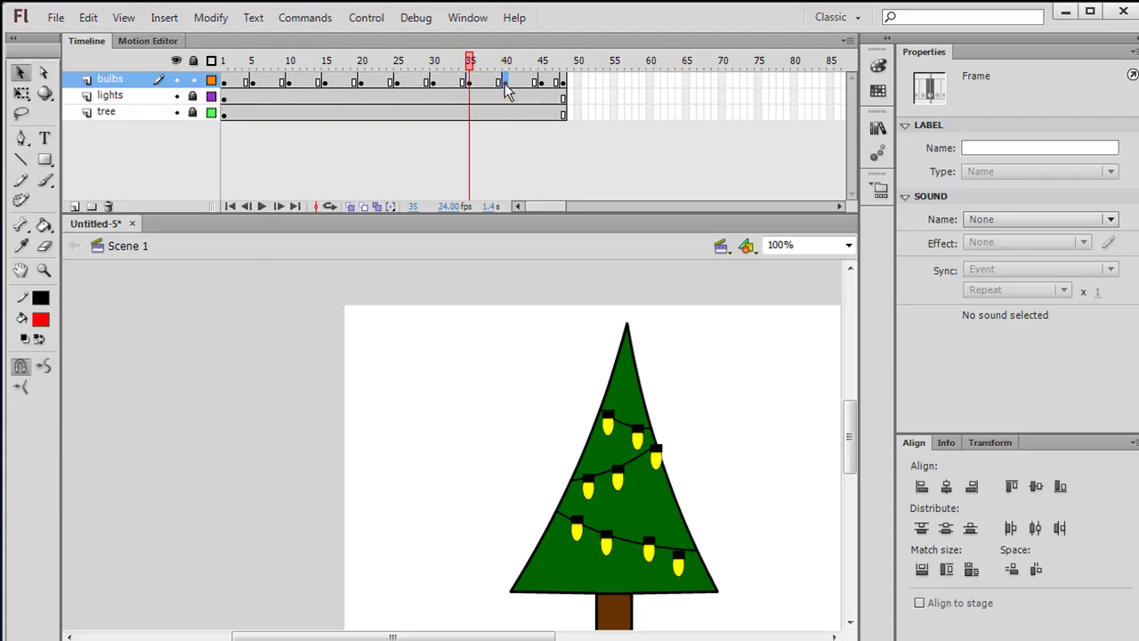
left_click(41, 320)
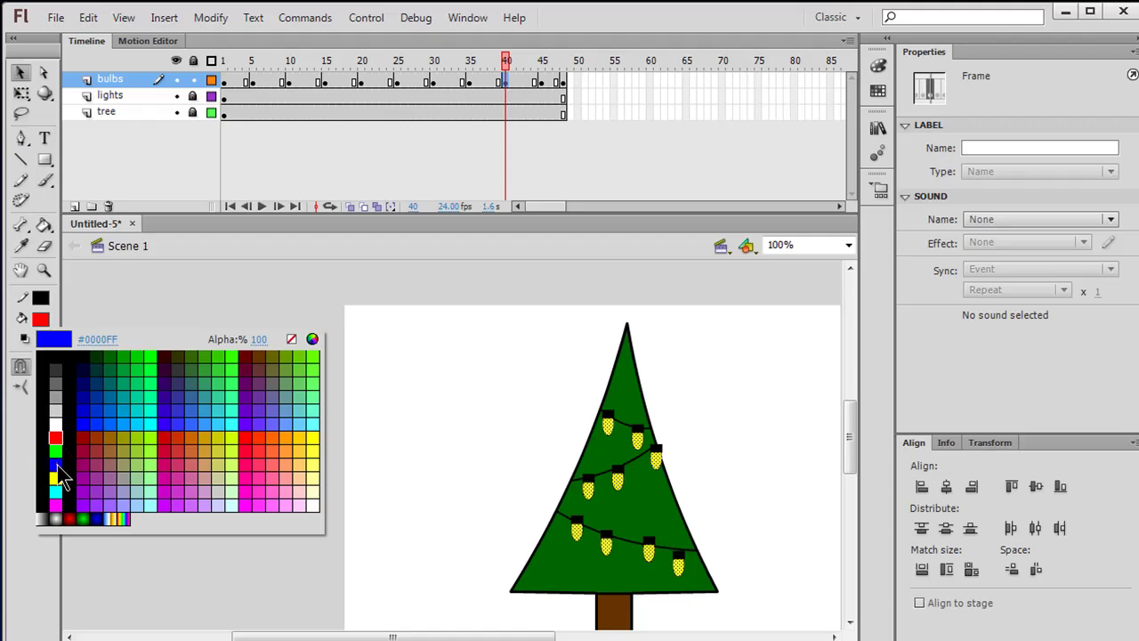
left_click(57, 467)
left_click(541, 81)
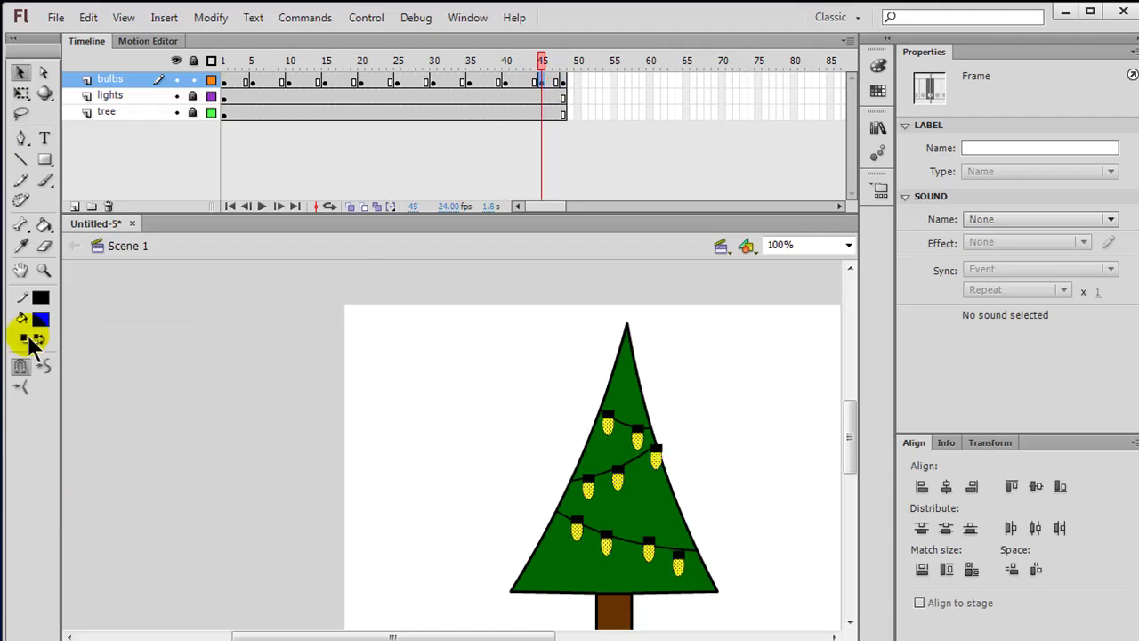
left_click(41, 316)
left_click(56, 424)
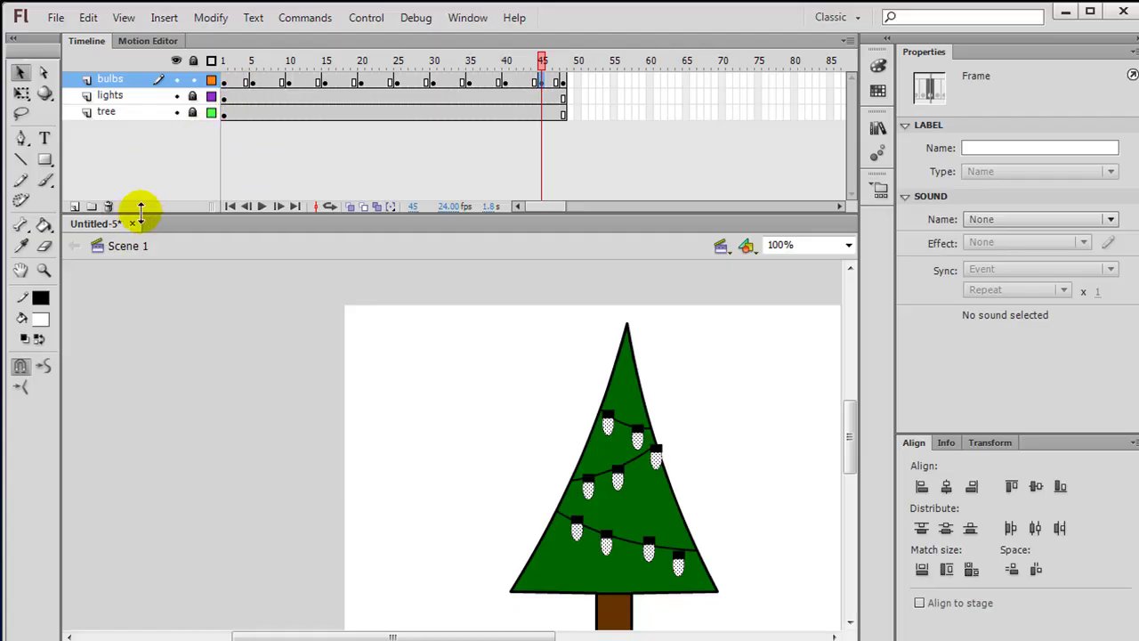
key("Return")
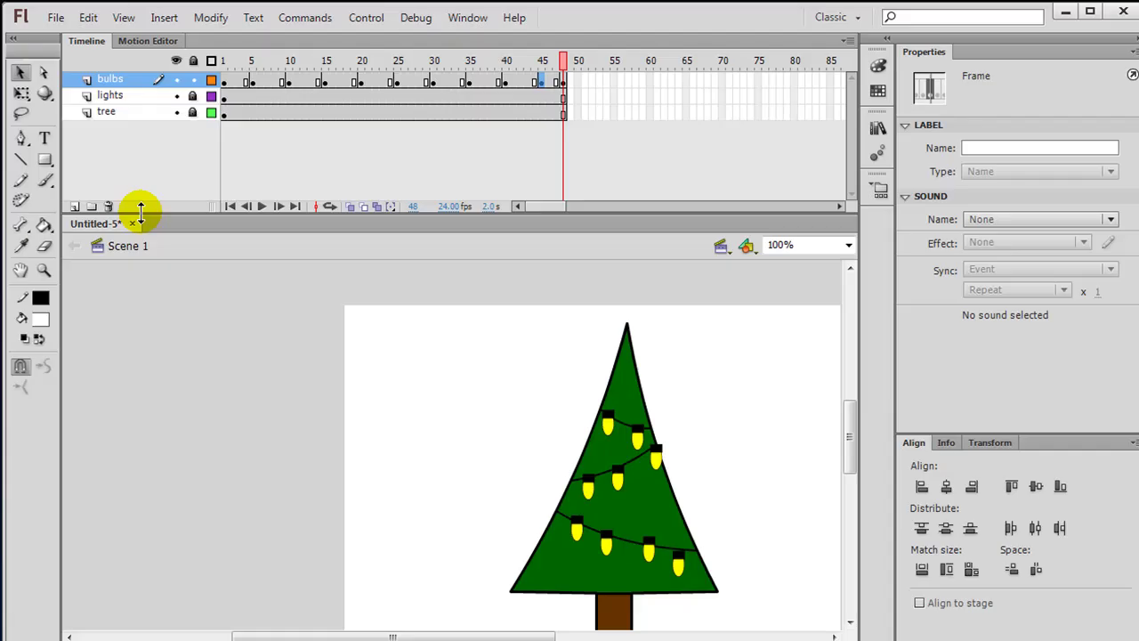
key("Return")
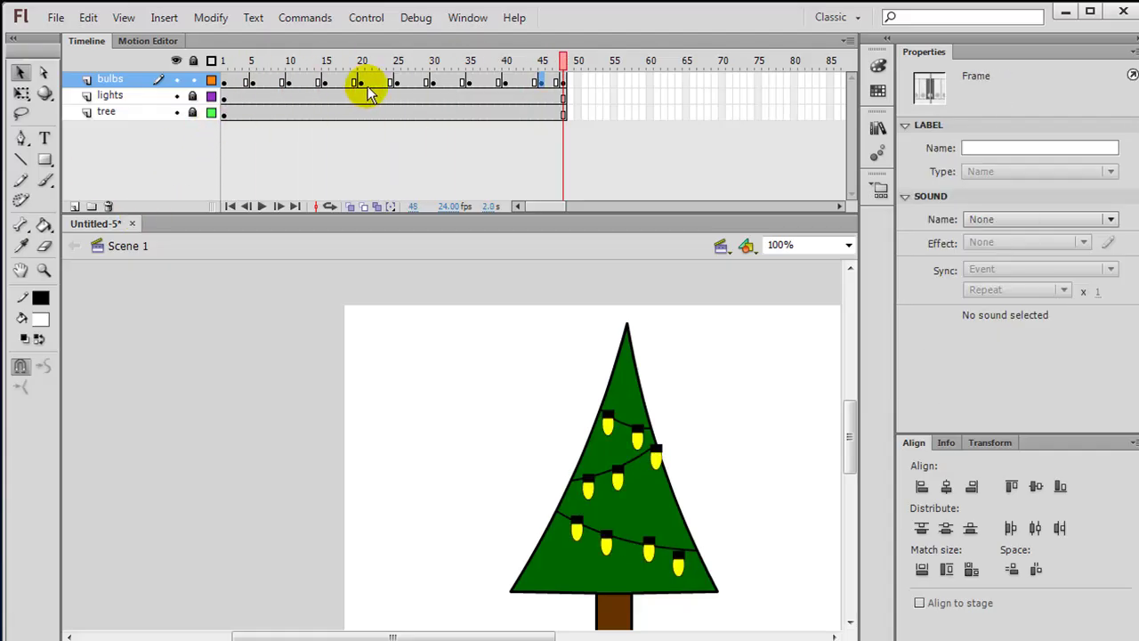
key("Return")
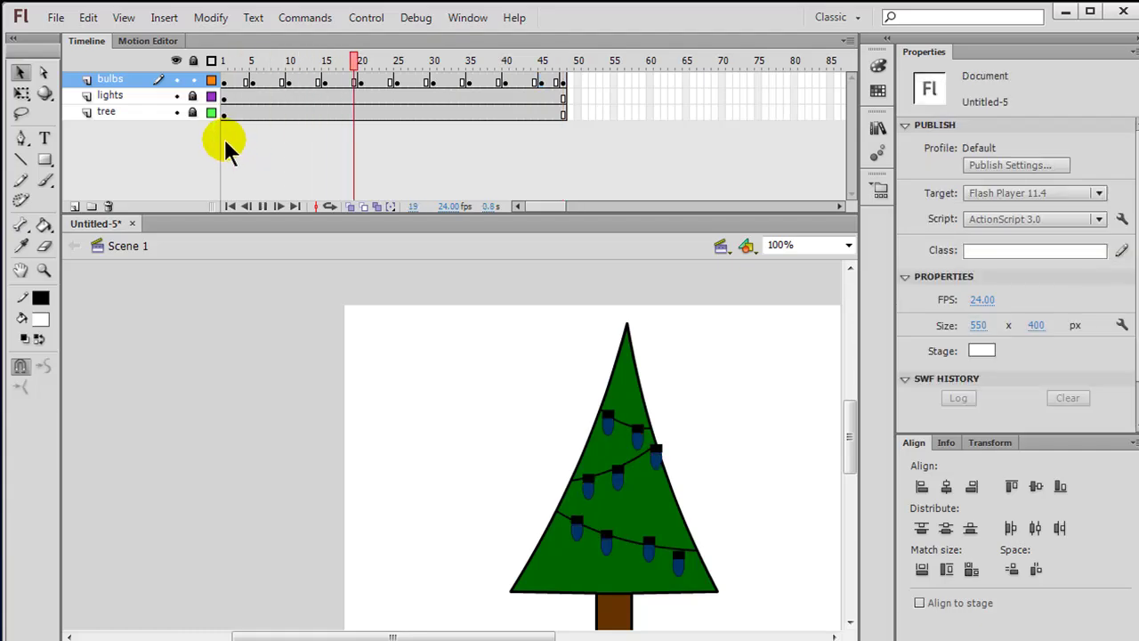
key("Return")
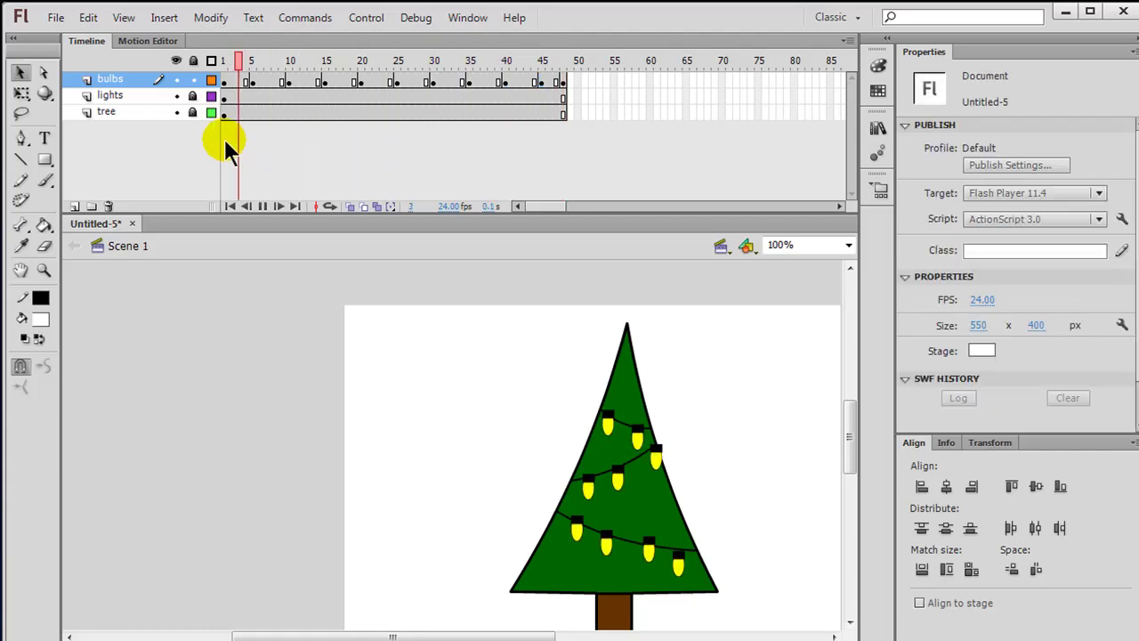